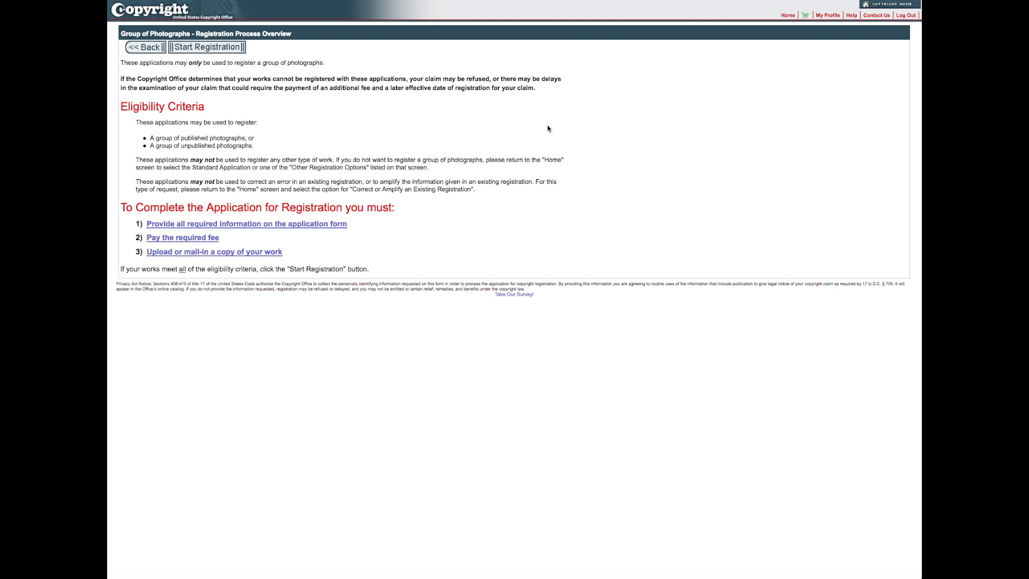
# - Start a new Group of Photographs registration from the Registration Process Overview page
pyautogui.click(191, 48)
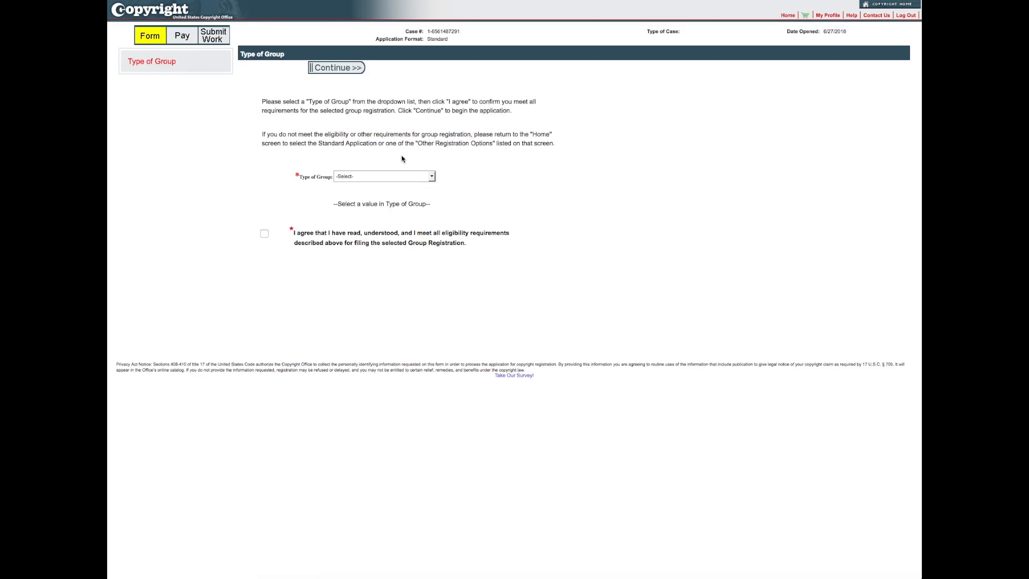
# - Choose Unpublished Photographs as the type of group and agree to the eligibility requirements
pyautogui.click(432, 179)
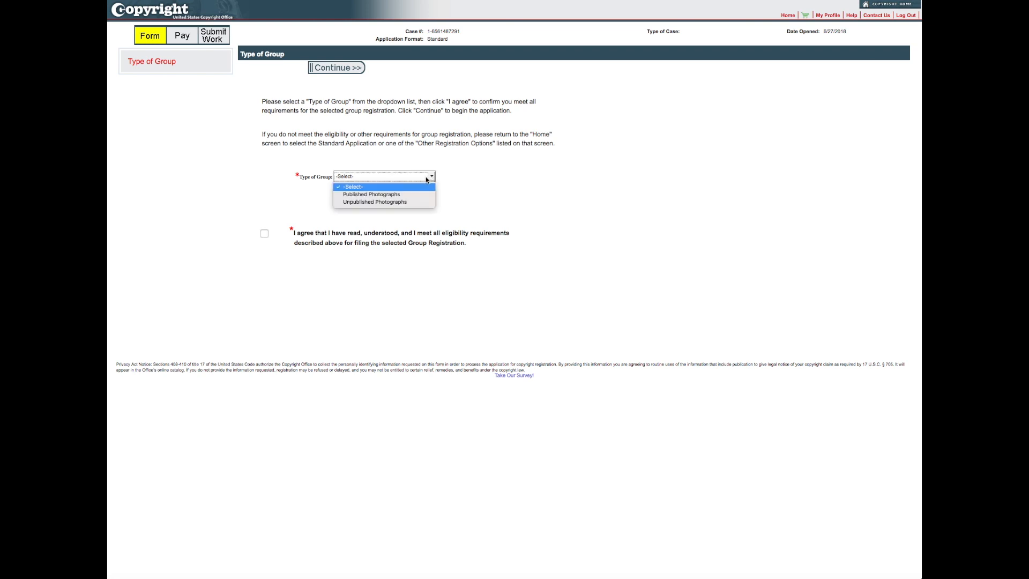
pyautogui.click(412, 204)
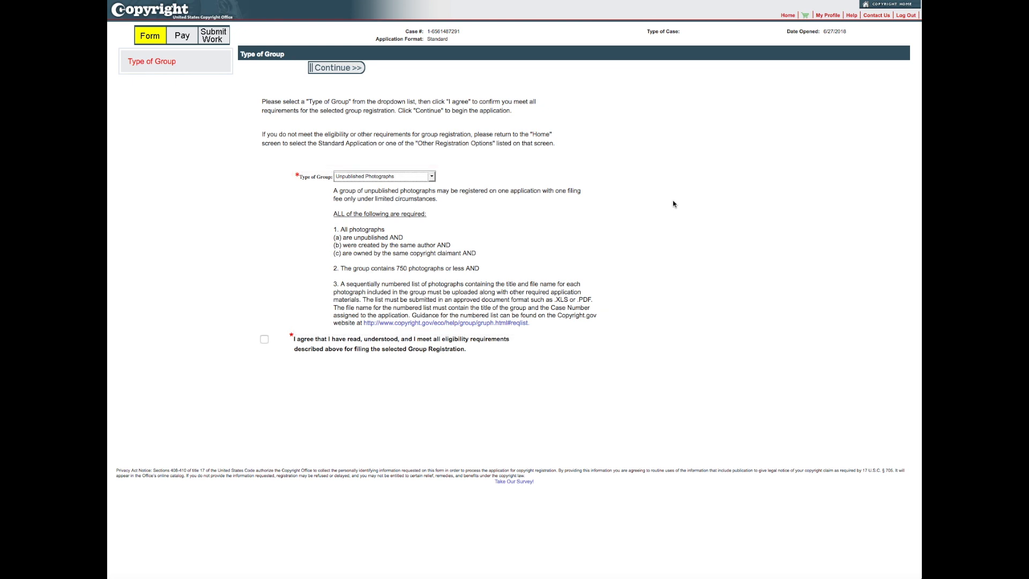
pyautogui.click(265, 339)
# - Continue to the Titles page and select the application's case number for copying
pyautogui.click(346, 74)
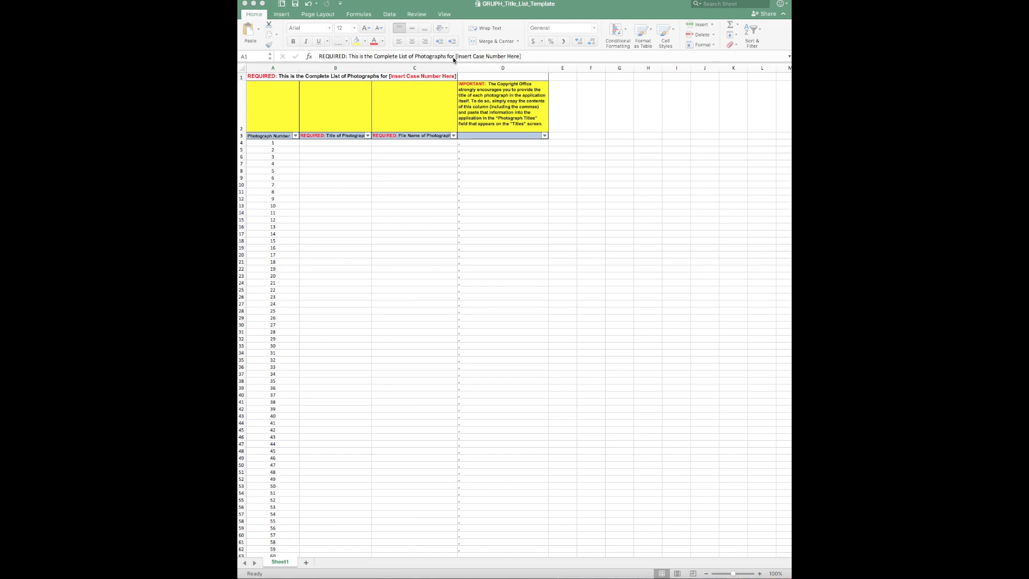
pyautogui.moveTo(454, 57); pyautogui.dragTo(528, 59)
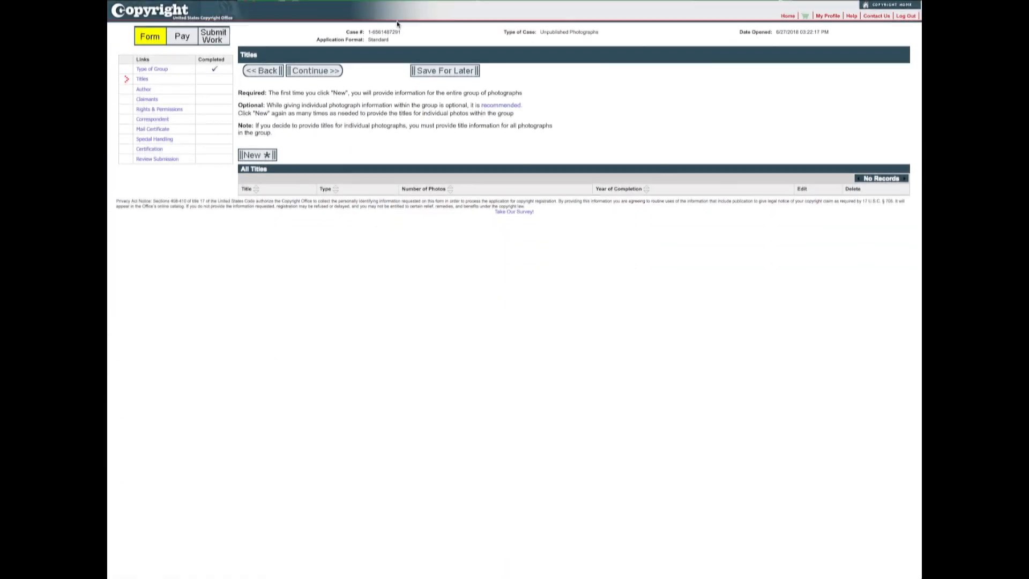
pyautogui.doubleClick(392, 31)
pyautogui.tripleClick(392, 30)
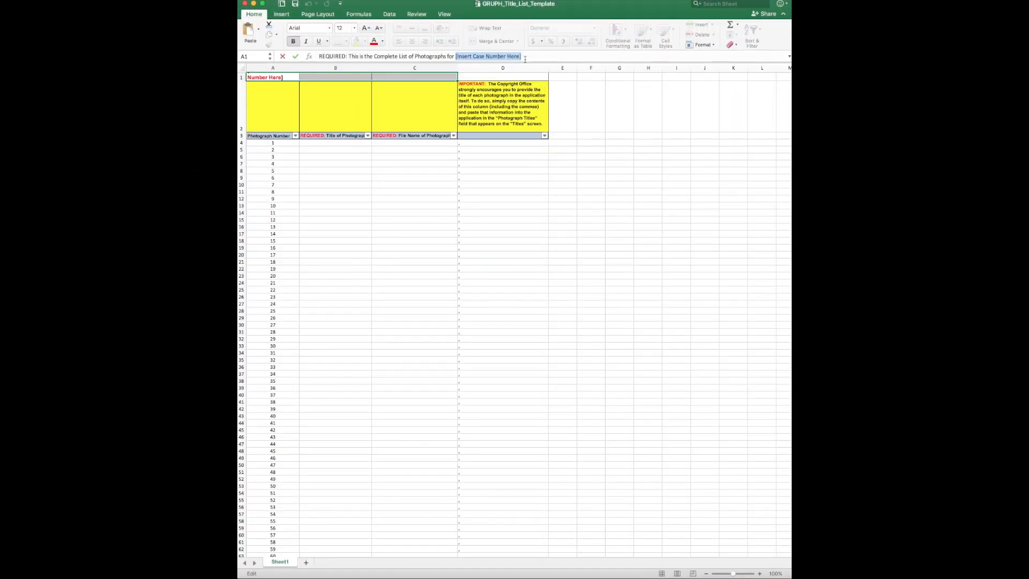
# - Paste the case number into A1 and enter IMG_xxx1.jpg as the first title and file name
pyautogui.press('super+v')
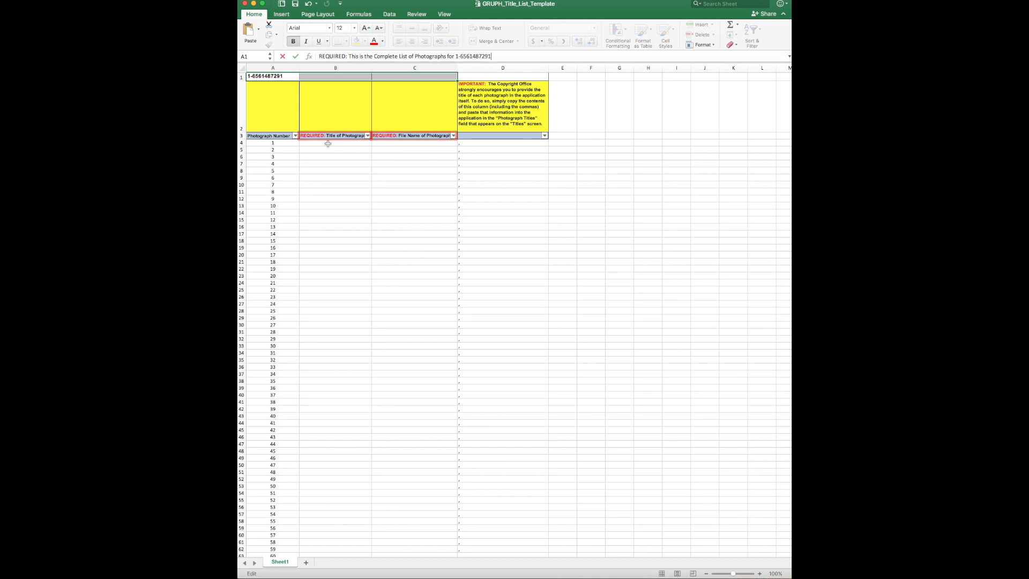
pyautogui.click(328, 143)
pyautogui.write('IMG_xxx1')
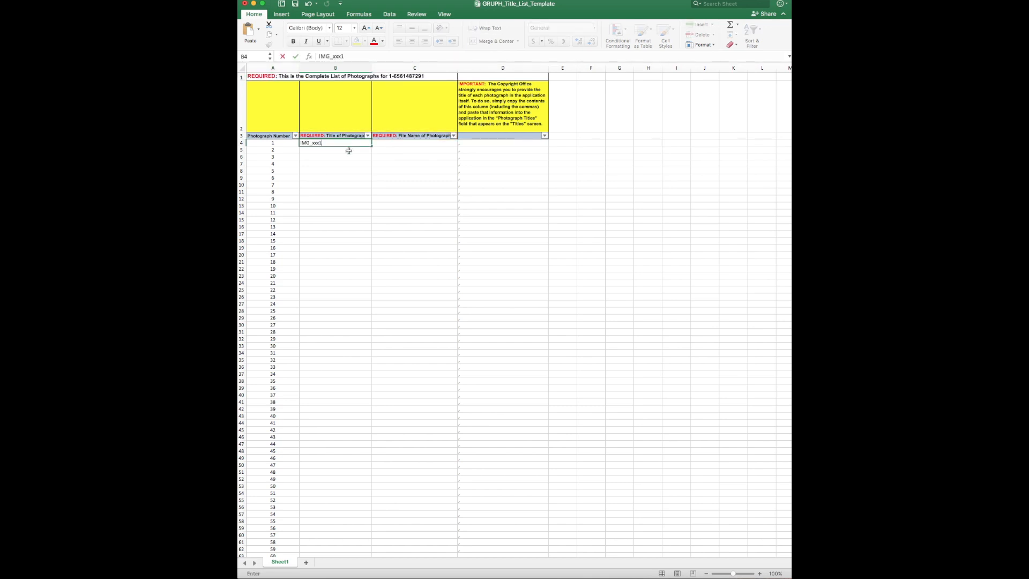
pyautogui.write('.jpg')
pyautogui.press('Tab')
pyautogui.write('IMG')
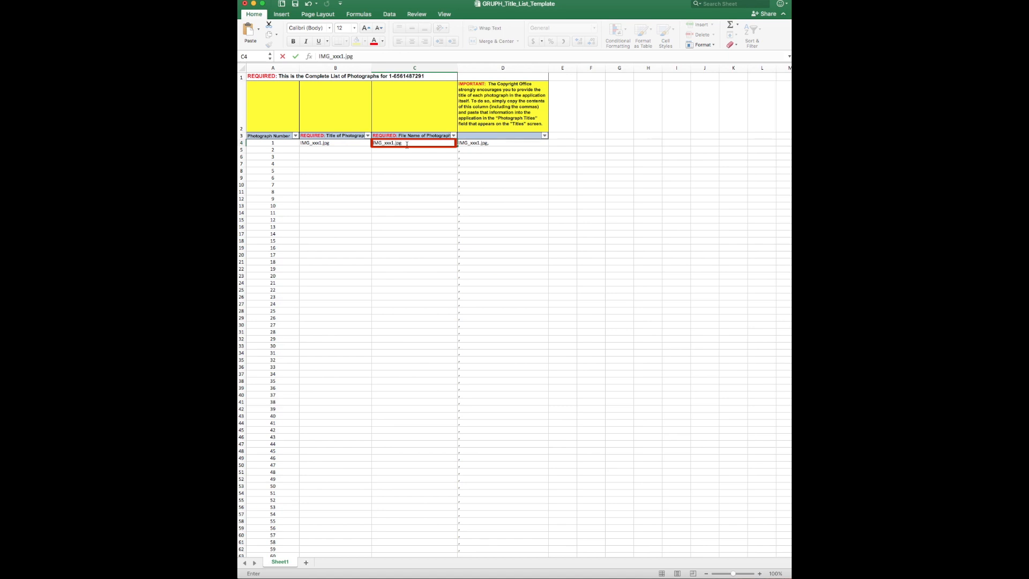
pyautogui.press('Tab')
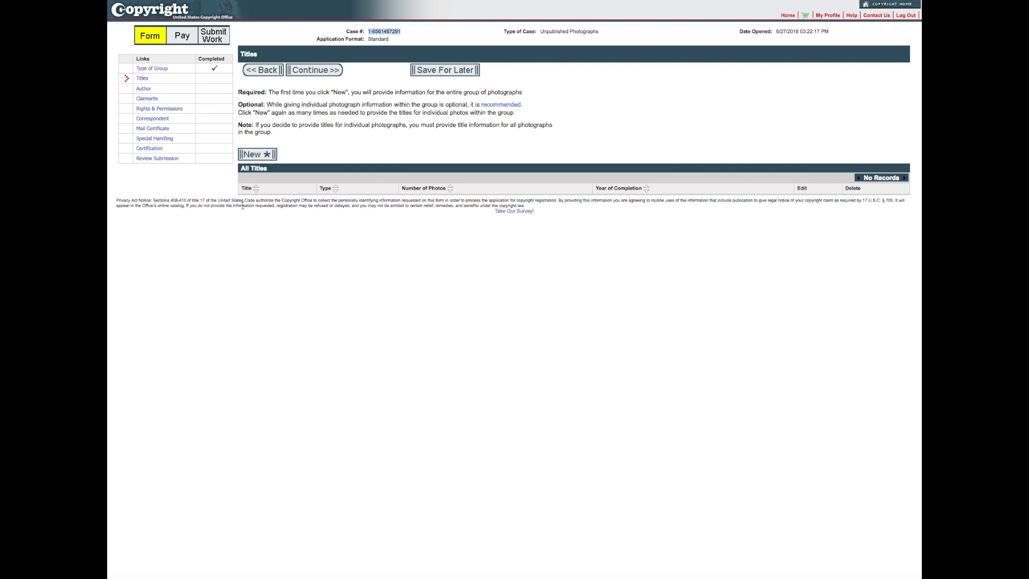
# - Save a new group title 'Photos taken for ABC Advertising Company', completed 2018, with 150 photos
pyautogui.click(264, 155)
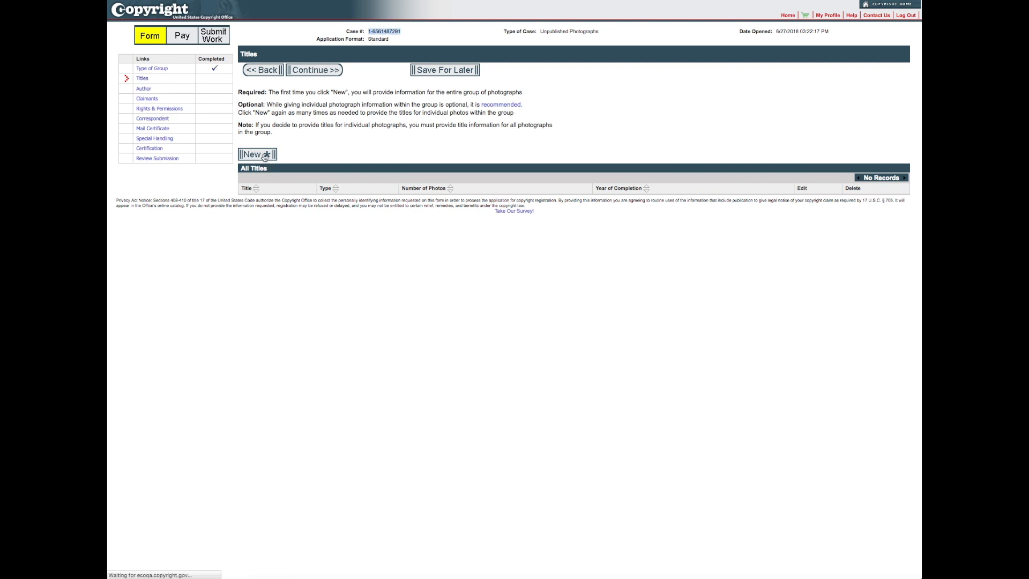
pyautogui.click(352, 157)
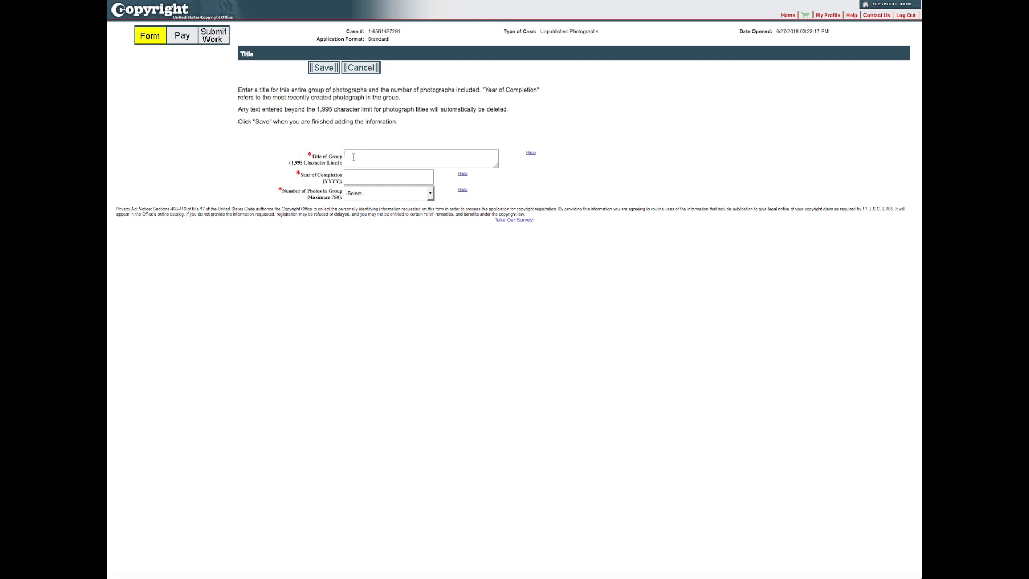
pyautogui.write('Photos')
pyautogui.write(' take')
pyautogui.write('n for AB')
pyautogui.write('C Adver')
pyautogui.write('tising Company')
pyautogui.write('2018')
pyautogui.click(430, 196)
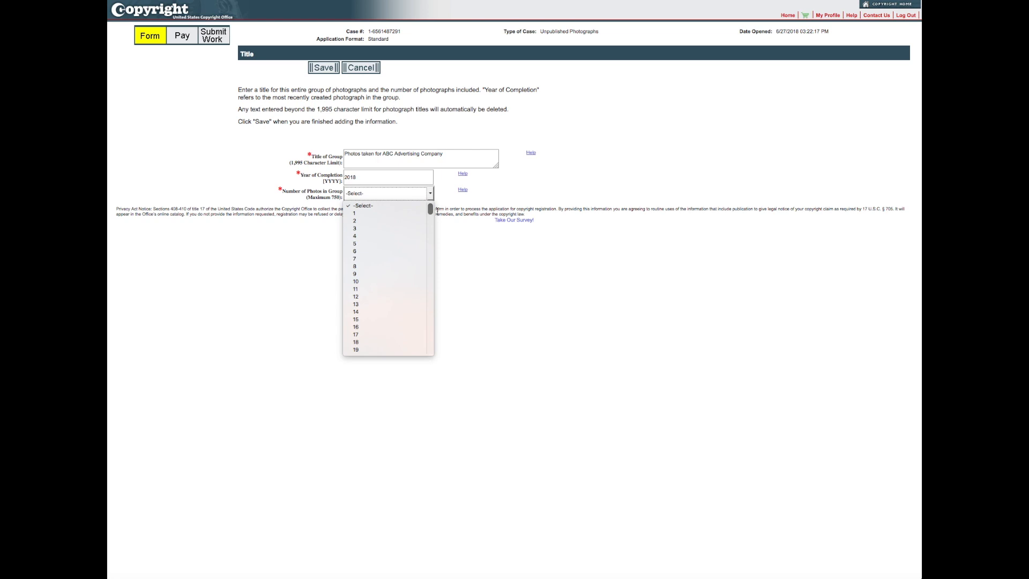
pyautogui.click(433, 213)
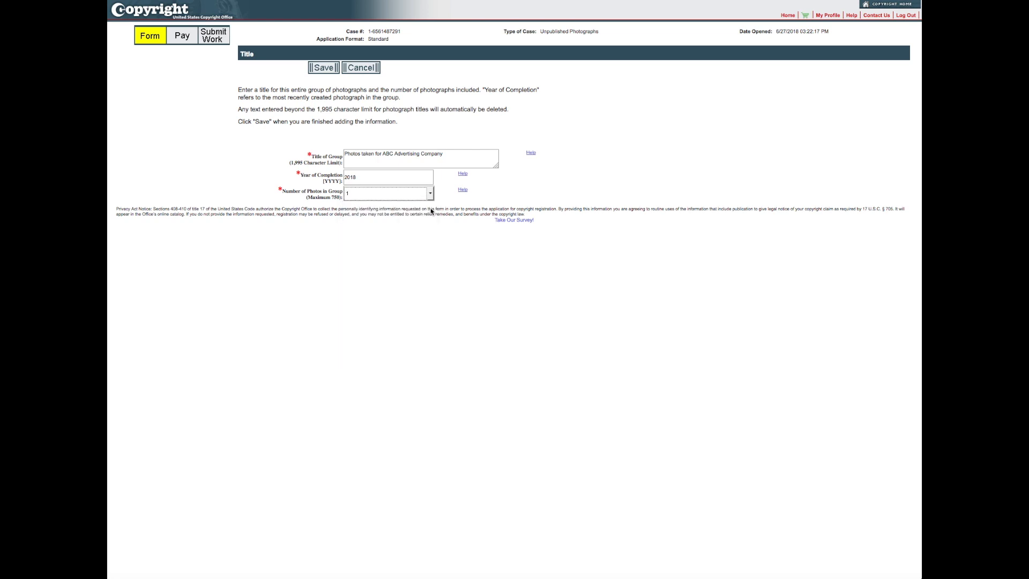
pyautogui.click(431, 197)
pyautogui.moveTo(430, 209); pyautogui.dragTo(421, 232)
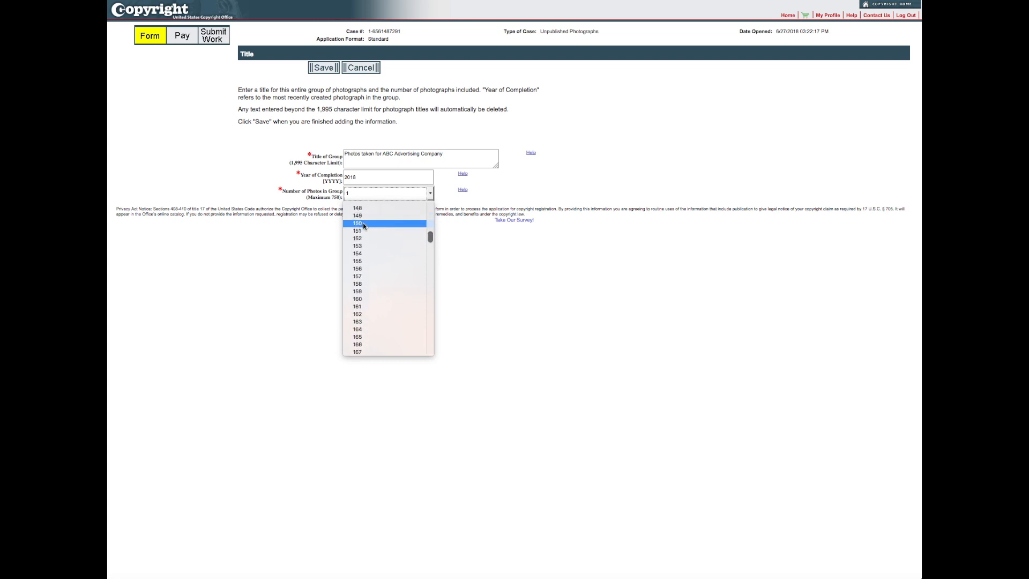
pyautogui.click(363, 224)
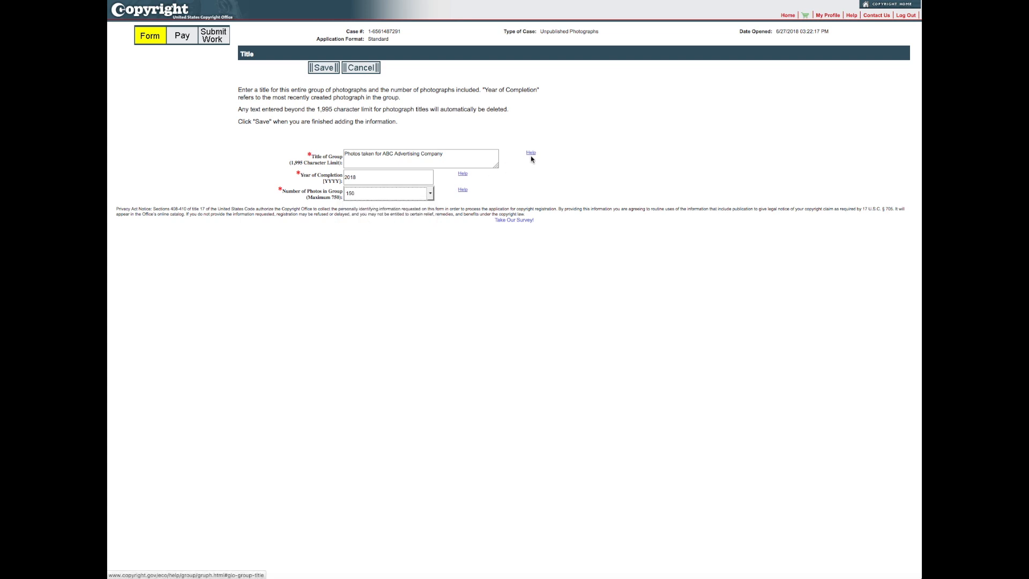
pyautogui.click(324, 69)
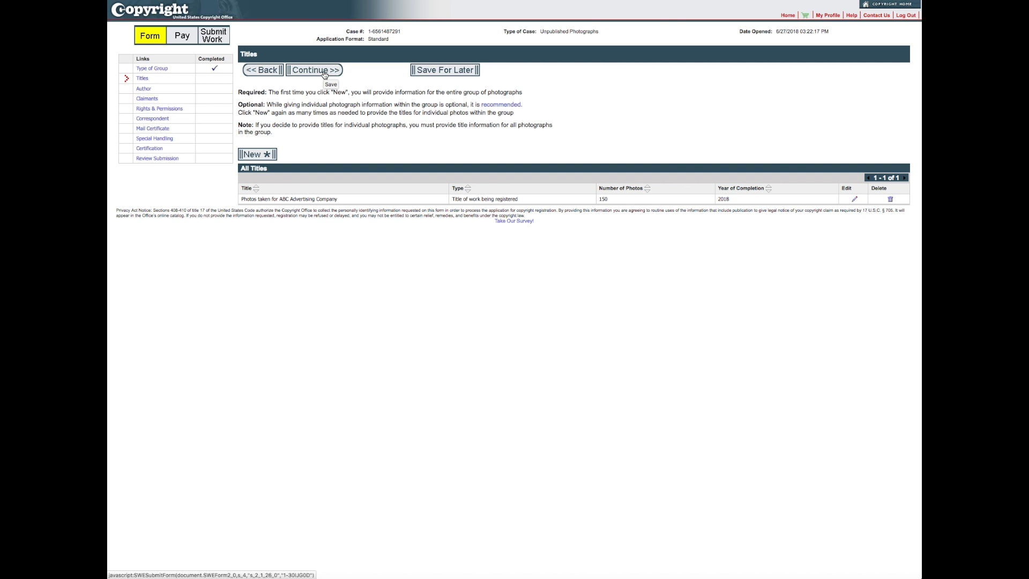
# - Start a new title entry and paste the column D file names copied from the Excel list
pyautogui.click(259, 155)
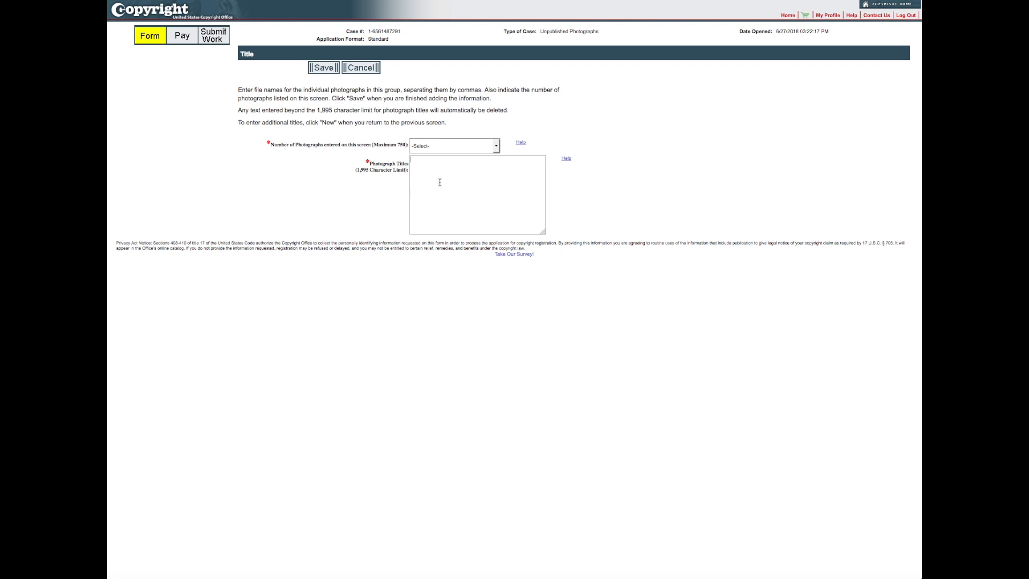
pyautogui.click(808, 577)
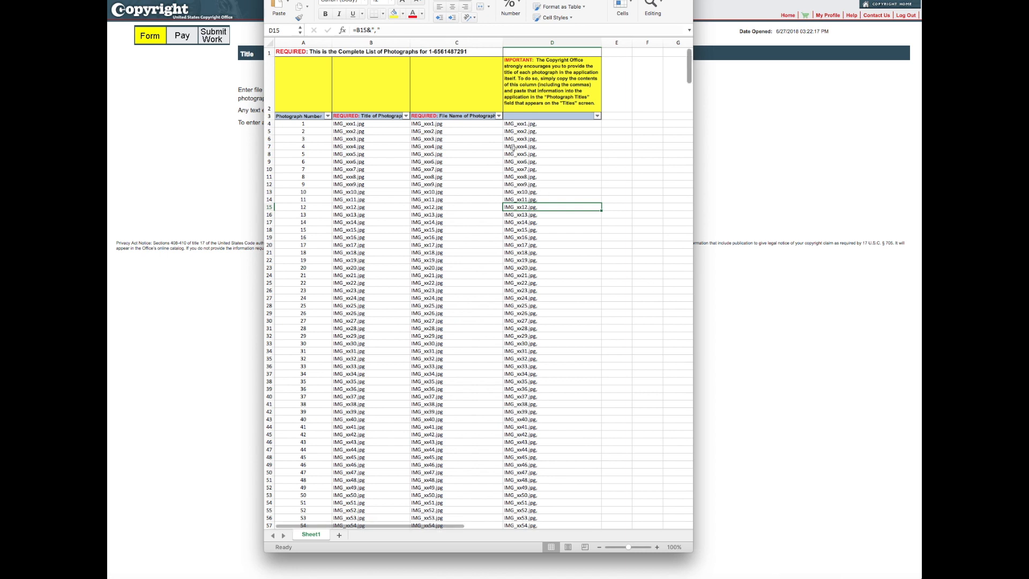
pyautogui.moveTo(538, 124); pyautogui.dragTo(517, 433)
pyautogui.press('super+c')
pyautogui.click(232, 218)
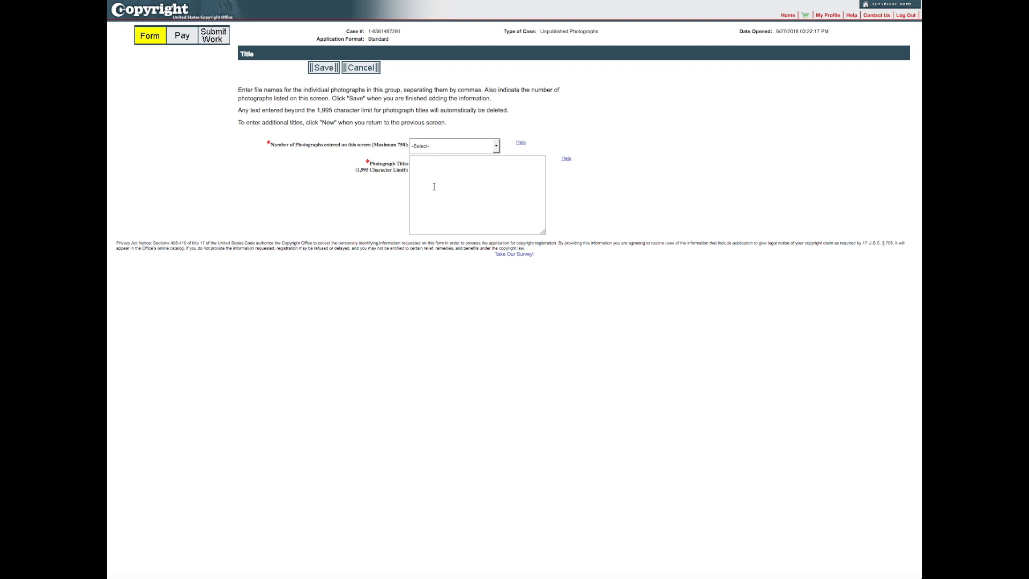
pyautogui.press('super+v')
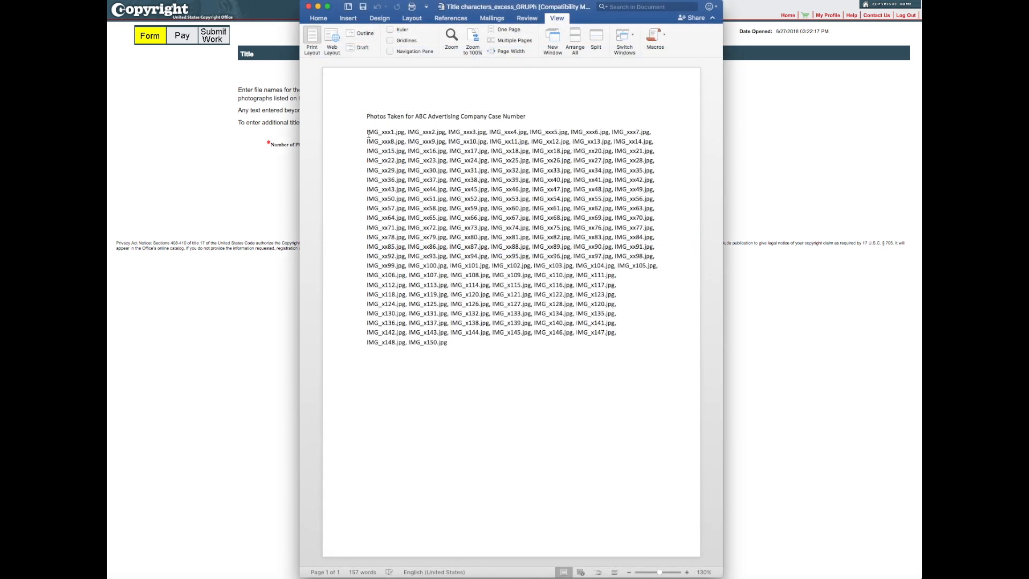
# - Copy all the photo file names from the Word document and return to the eCO form
pyautogui.moveTo(368, 133); pyautogui.dragTo(476, 341)
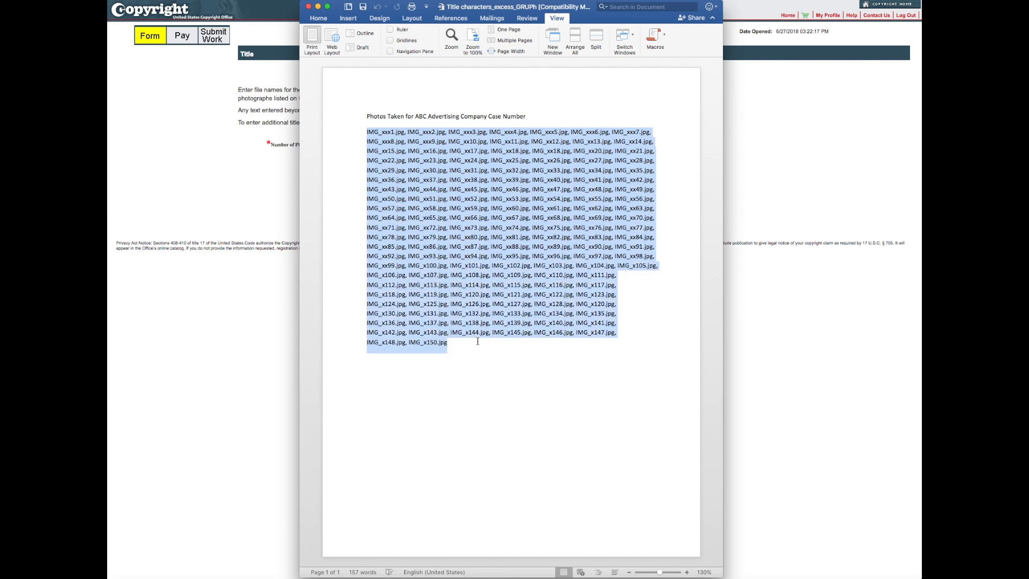
pyautogui.press('super+c')
pyautogui.click(231, 221)
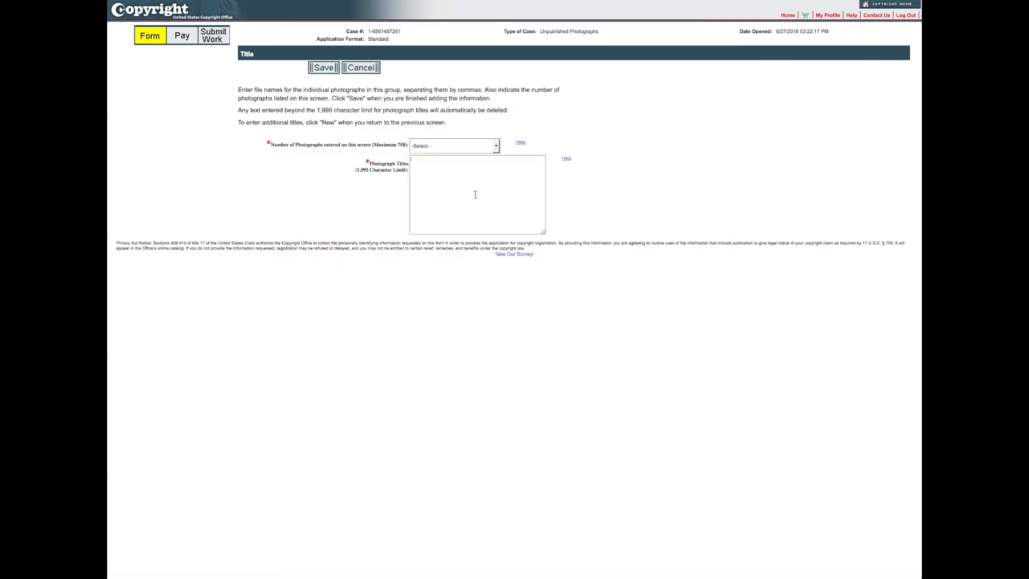
# - Paste the file names into Photograph Titles and trim the list to end at IMG_x140.jpg
pyautogui.press('super+v')
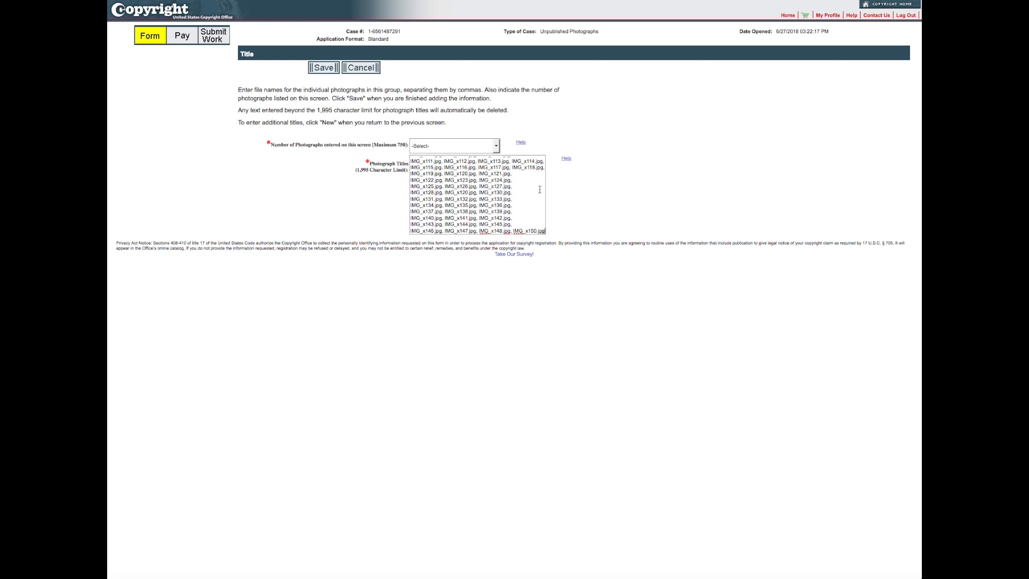
pyautogui.click(567, 186)
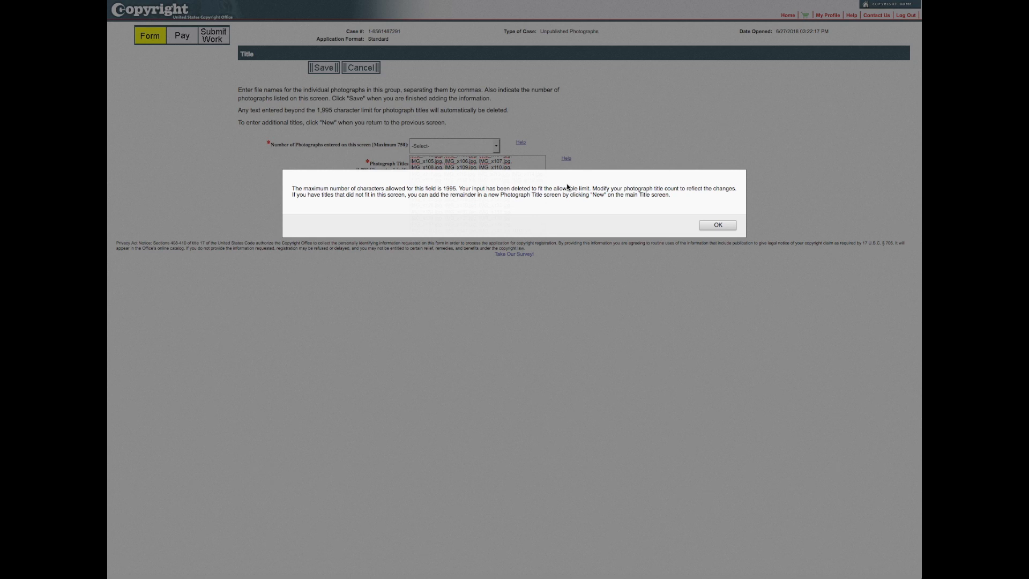
pyautogui.click(717, 225)
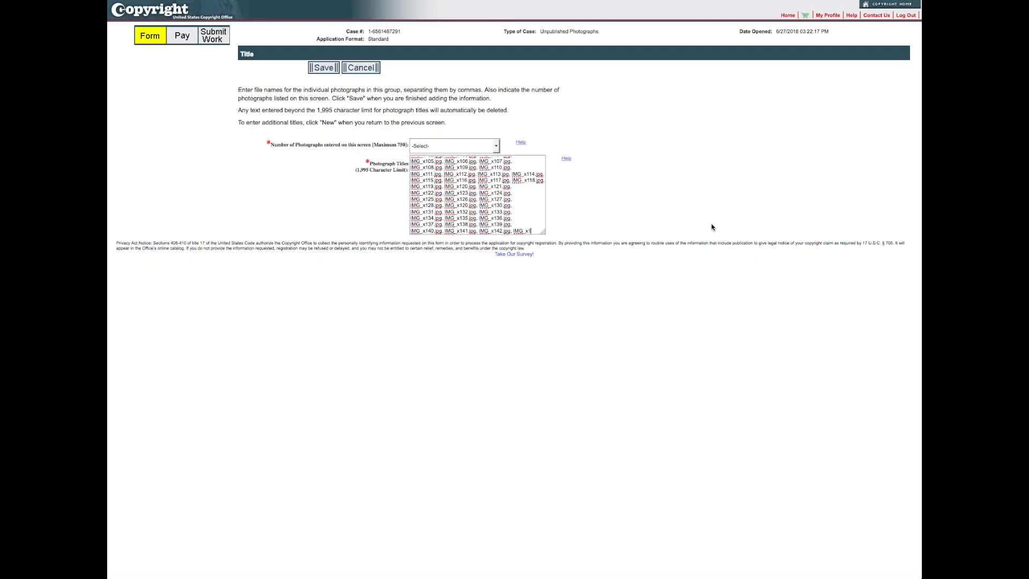
pyautogui.moveTo(442, 231); pyautogui.dragTo(541, 223)
pyautogui.moveTo(413, 231); pyautogui.dragTo(468, 231)
pyautogui.scroll(1, 532, 212)
pyautogui.scroll(-1, 532, 212)
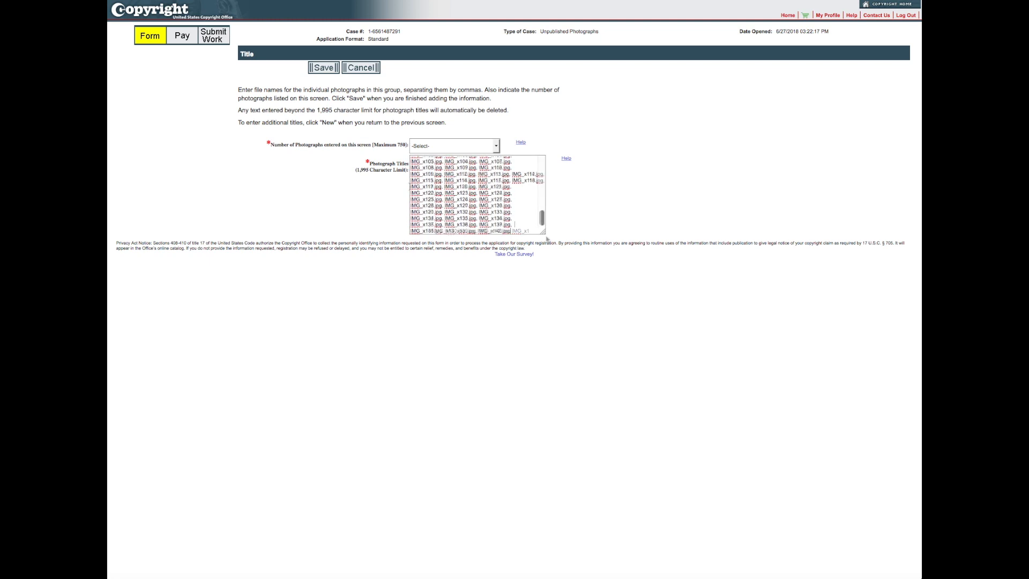
# - Set the Number of Photographs to 140 and save the entry
pyautogui.click(495, 146)
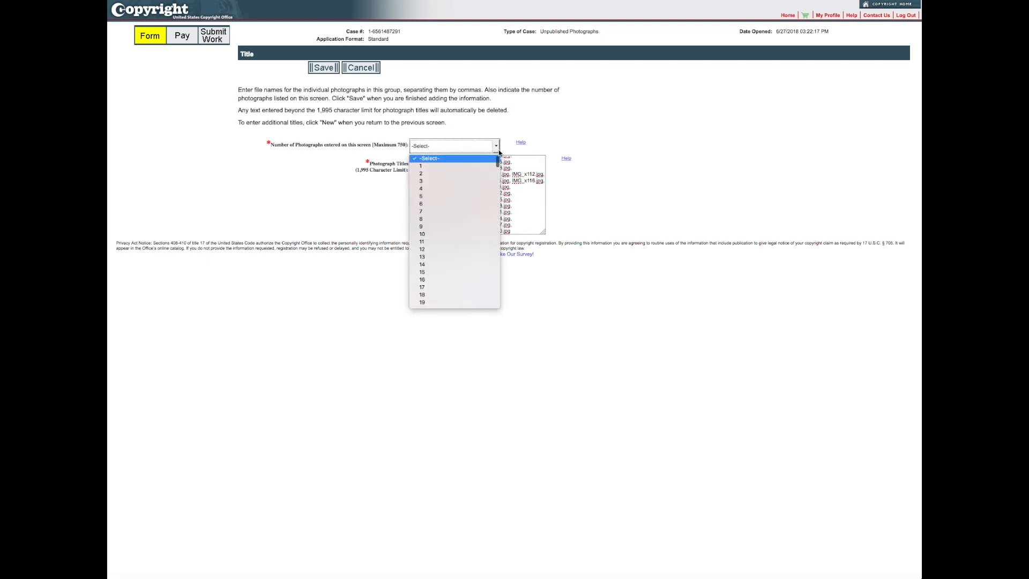
pyautogui.moveTo(497, 164); pyautogui.dragTo(493, 188)
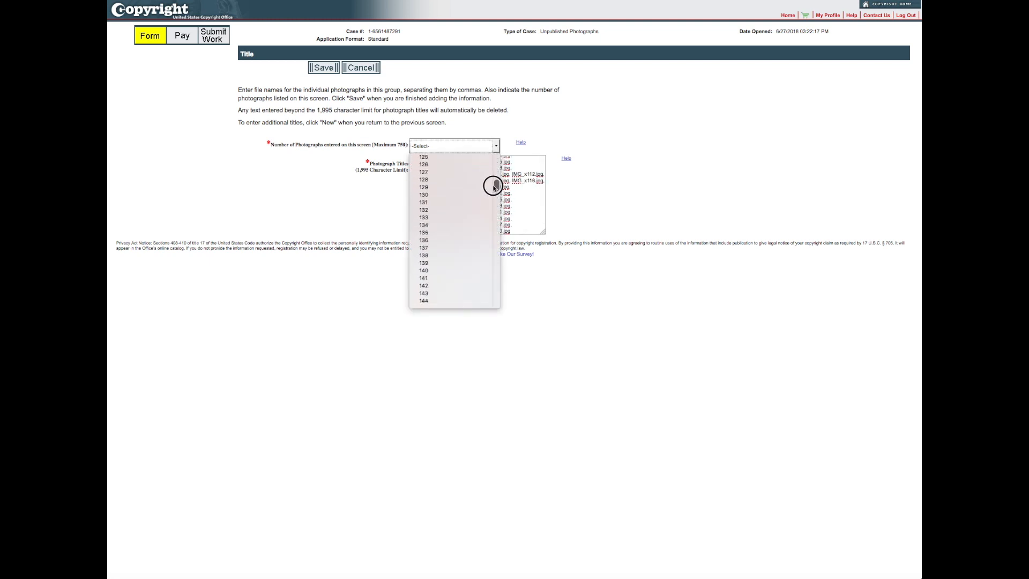
pyautogui.click(441, 273)
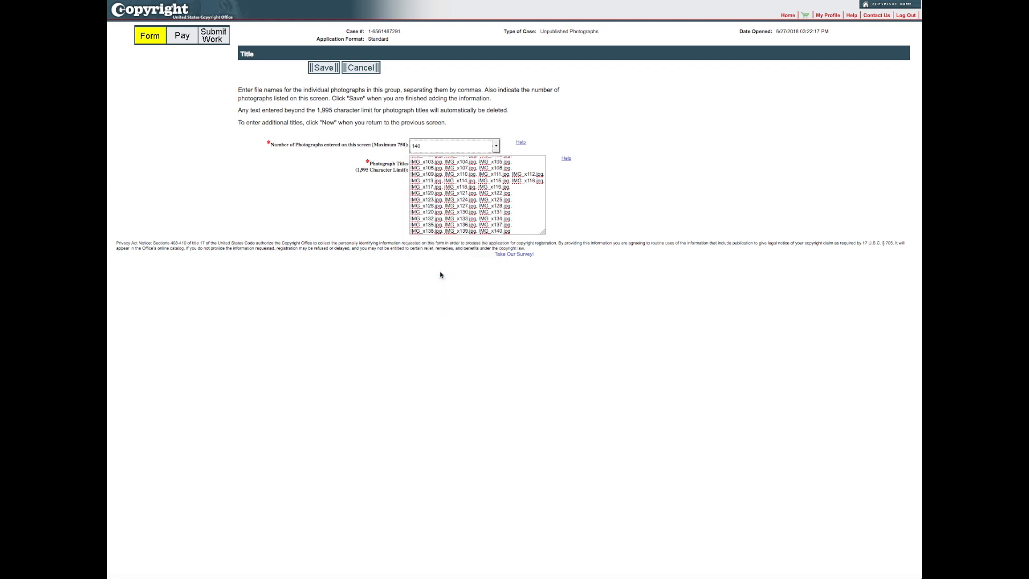
pyautogui.click(327, 71)
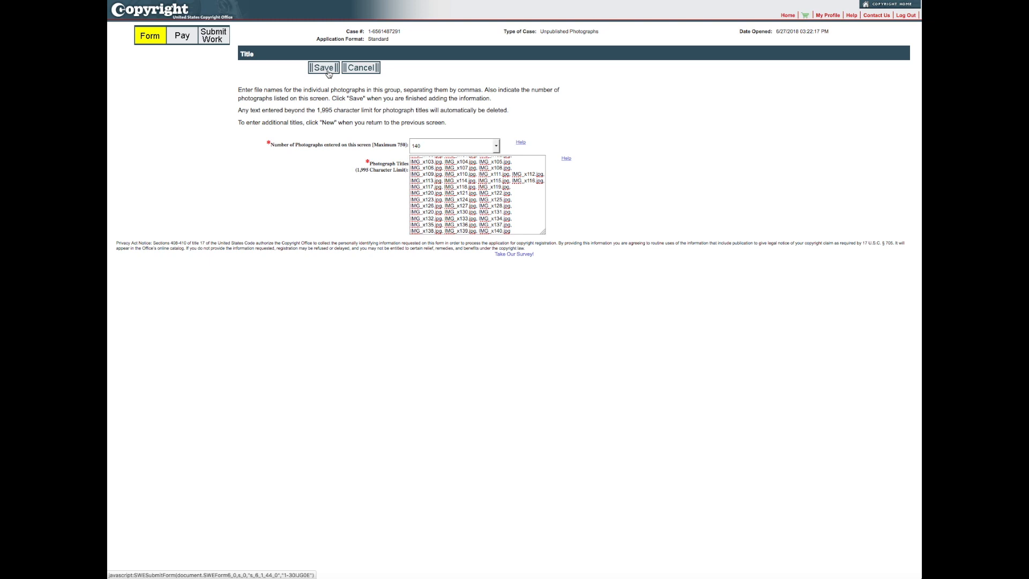
# - Save the 140-photo entry, start another, and copy cells D144:D153 from Excel
pyautogui.click(328, 70)
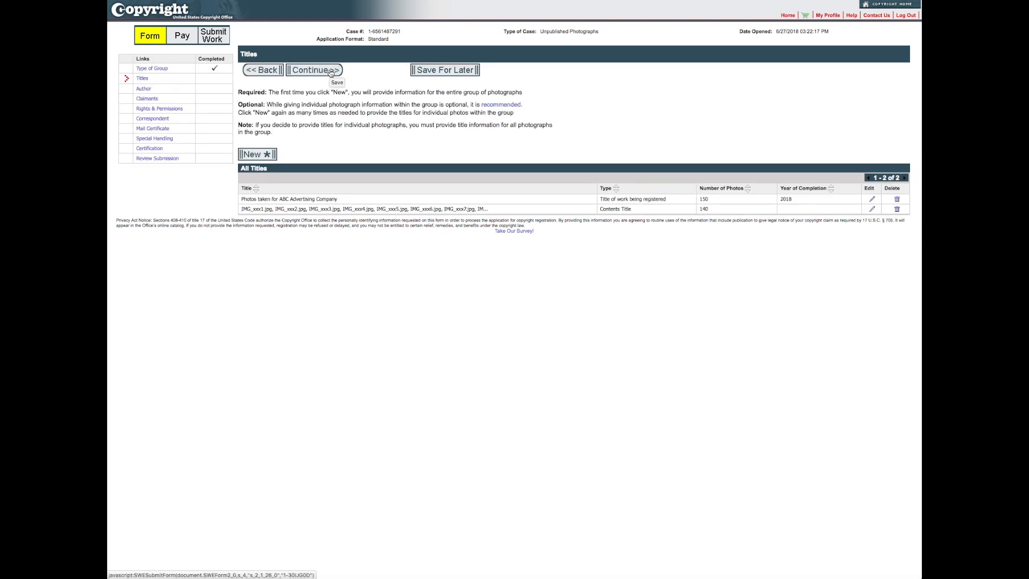
pyautogui.click(268, 155)
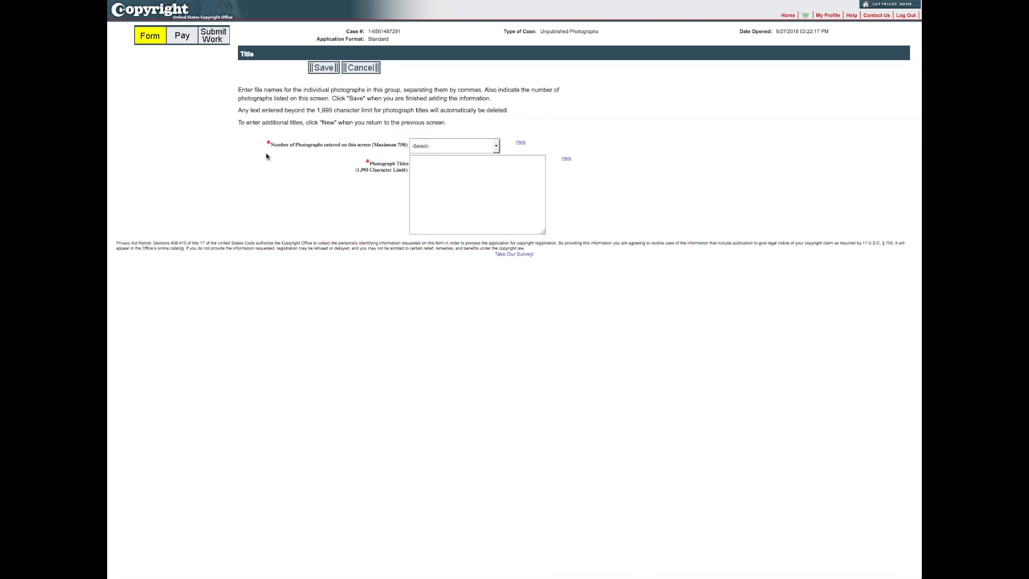
pyautogui.click(808, 577)
pyautogui.moveTo(690, 209); pyautogui.dragTo(690, 132)
pyautogui.click(531, 269)
pyautogui.moveTo(512, 309); pyautogui.dragTo(519, 374)
pyautogui.press('super+c')
# - Paste the ten remaining file names, set the photo count to 10, and save
pyautogui.click(210, 198)
pyautogui.click(455, 181)
pyautogui.press('super+v')
pyautogui.click(436, 145)
pyautogui.click(436, 234)
pyautogui.click(325, 68)
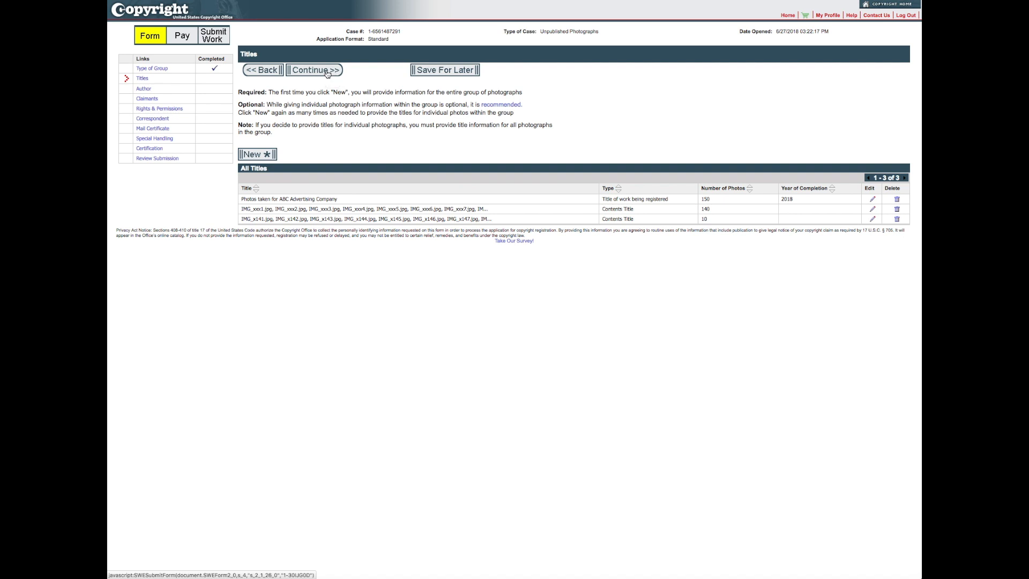
# - Add yourself as author: not a work made for hire, United States citizenship
pyautogui.click(327, 71)
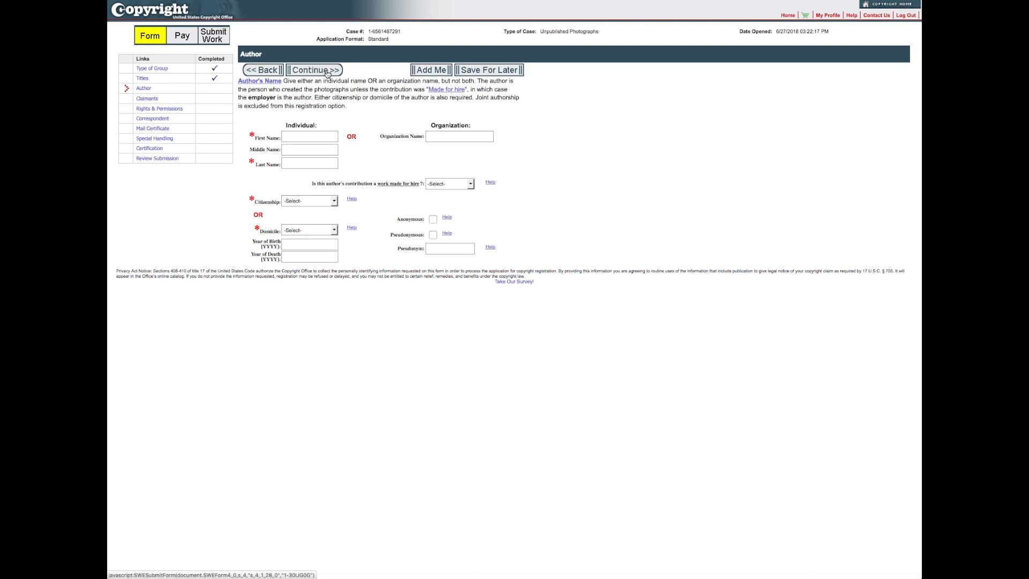
pyautogui.click(438, 74)
pyautogui.click(471, 186)
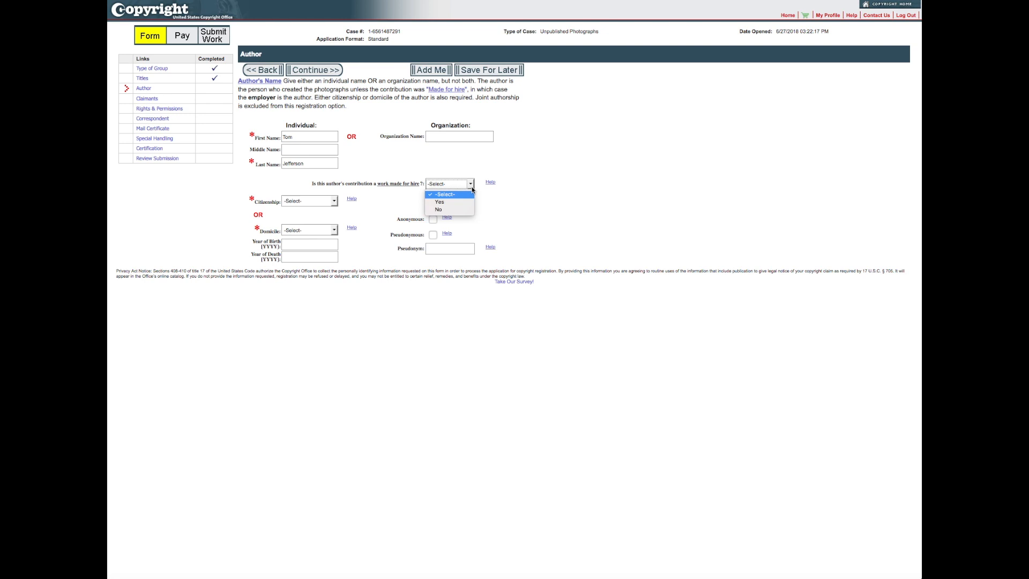
pyautogui.click(441, 209)
pyautogui.click(335, 201)
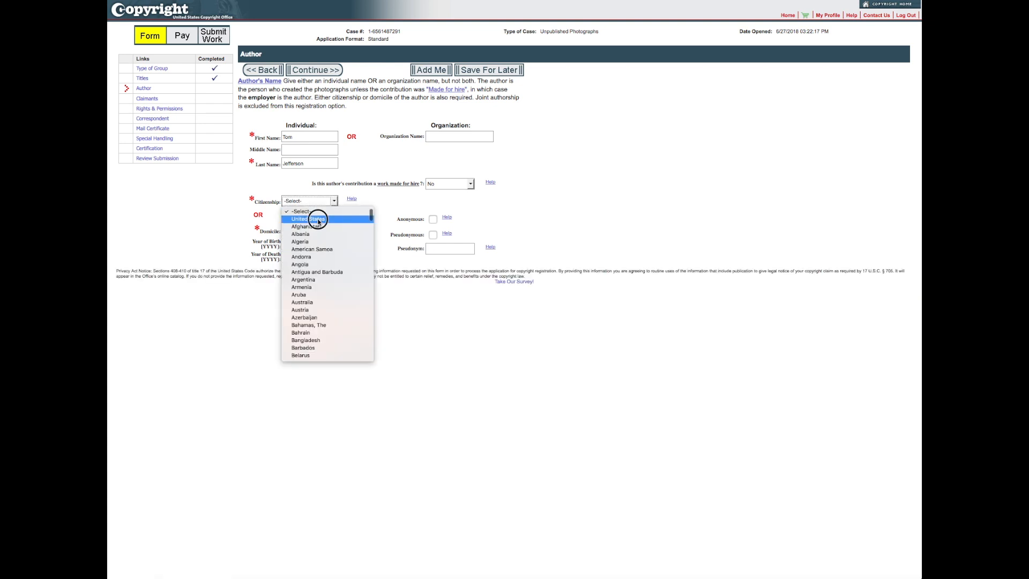
pyautogui.click(317, 220)
pyautogui.click(321, 74)
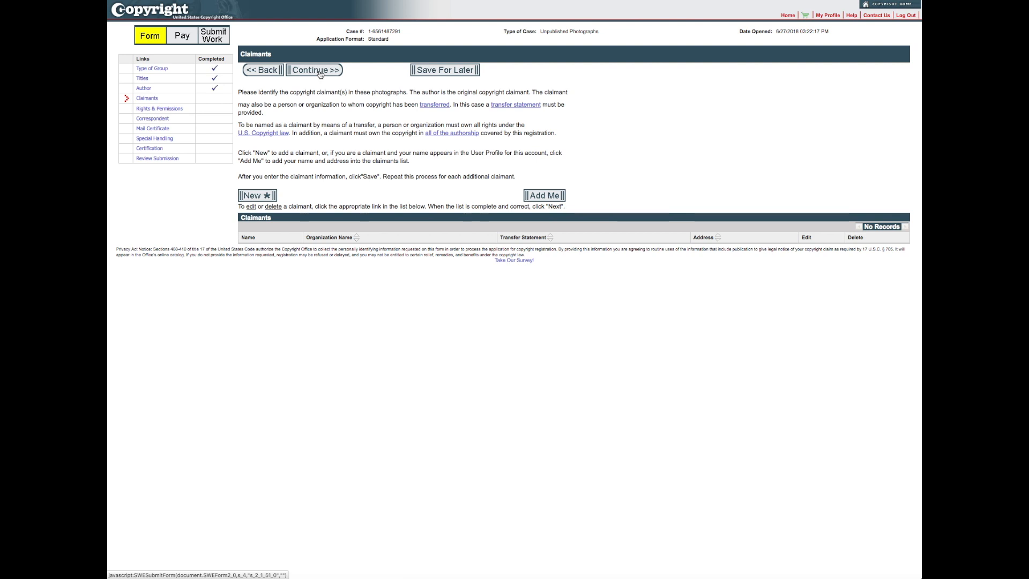
# - Add the account holder as the individual claimant from the profile, save, and continue
pyautogui.click(544, 196)
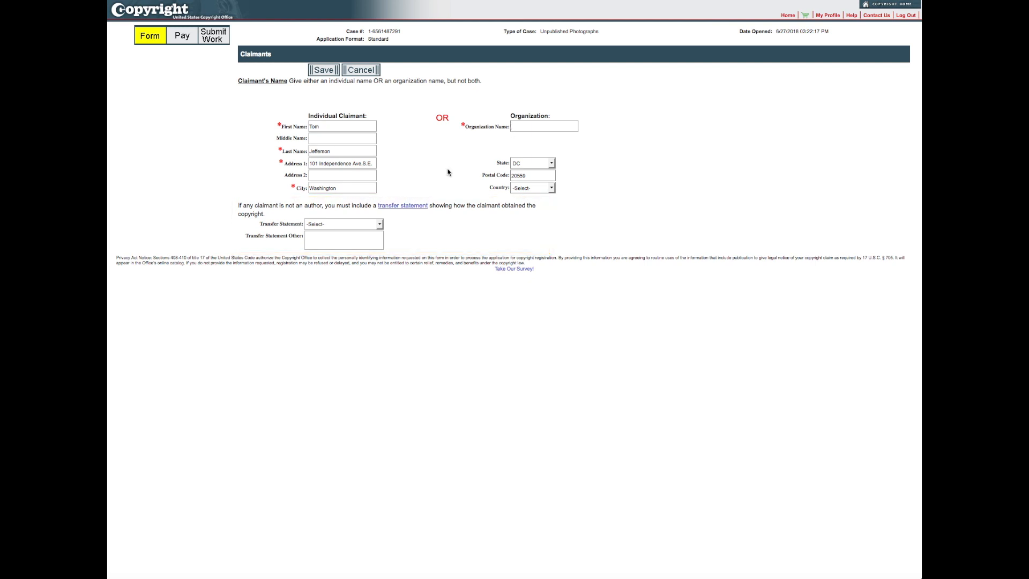
pyautogui.click(320, 71)
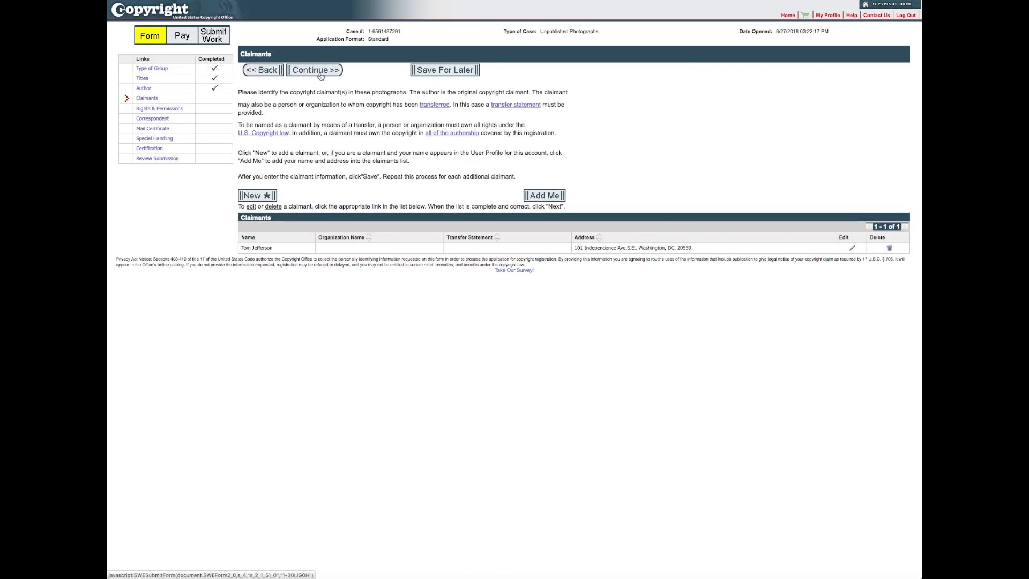
pyautogui.click(321, 71)
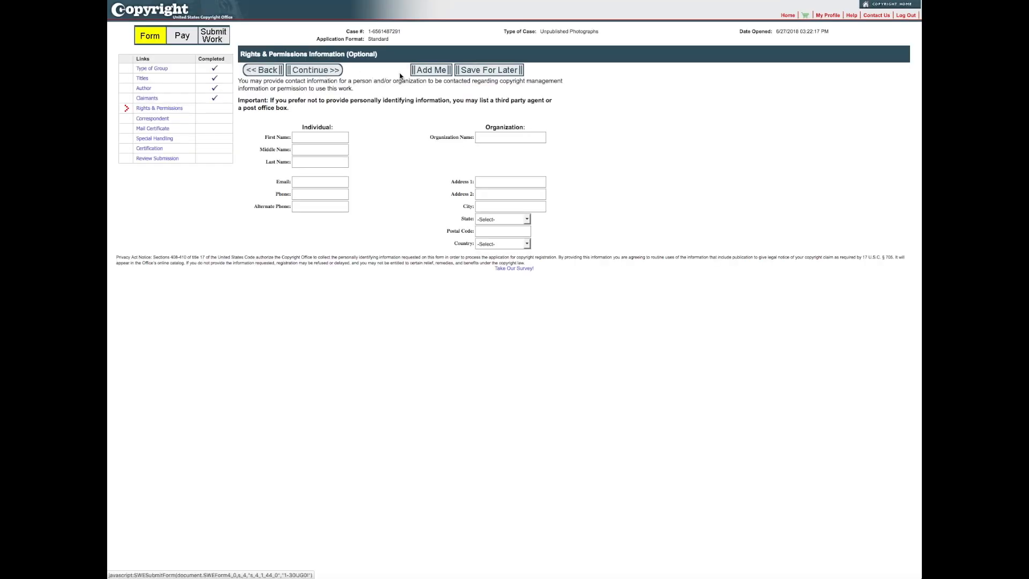
# - Pre-fill the Rights & Permissions contact with the account holder's profile details and continue
pyautogui.click(431, 71)
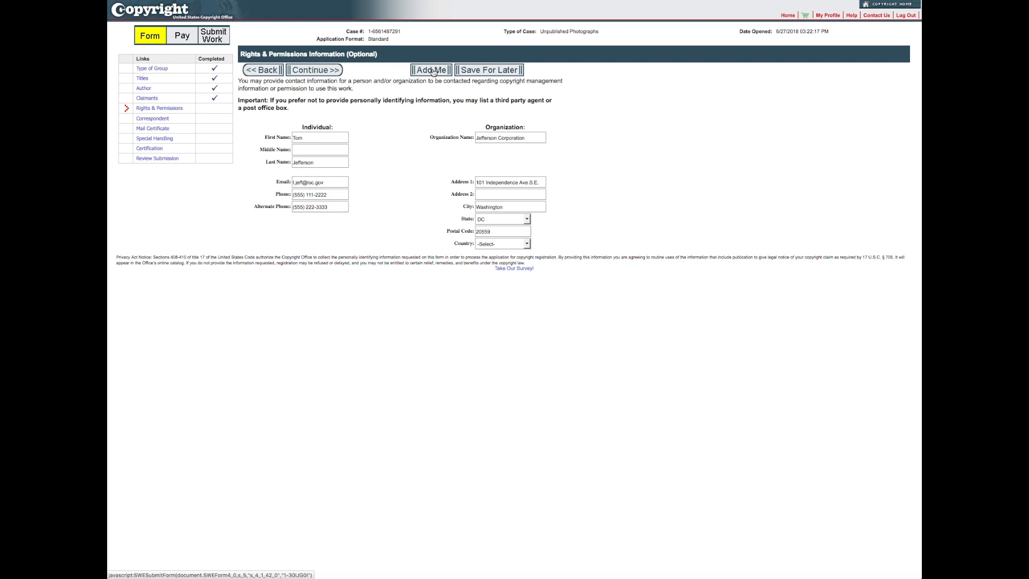
pyautogui.click(326, 74)
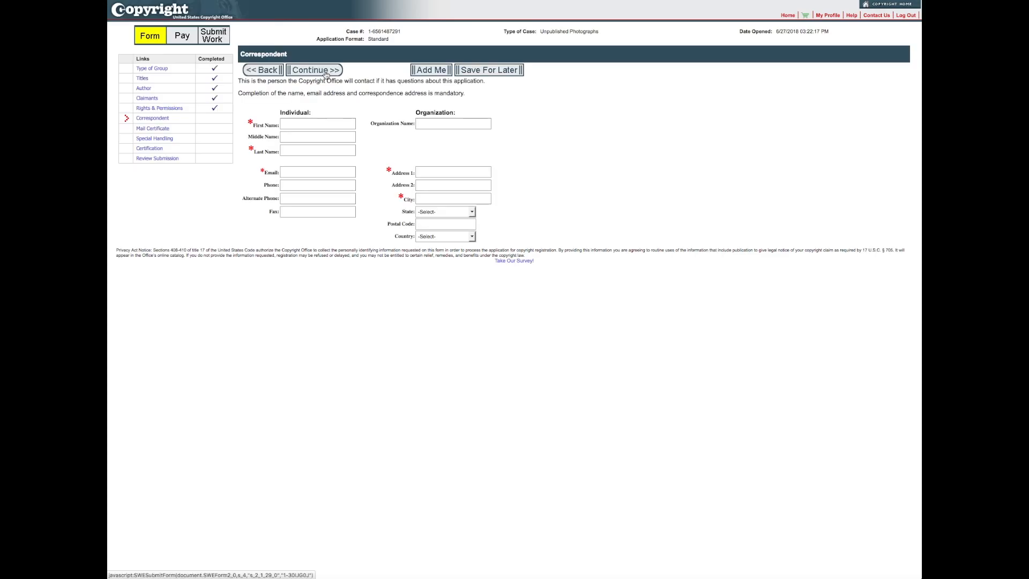
# - Autofill the Correspondent with the account holder's own contact details and continue
pyautogui.click(442, 72)
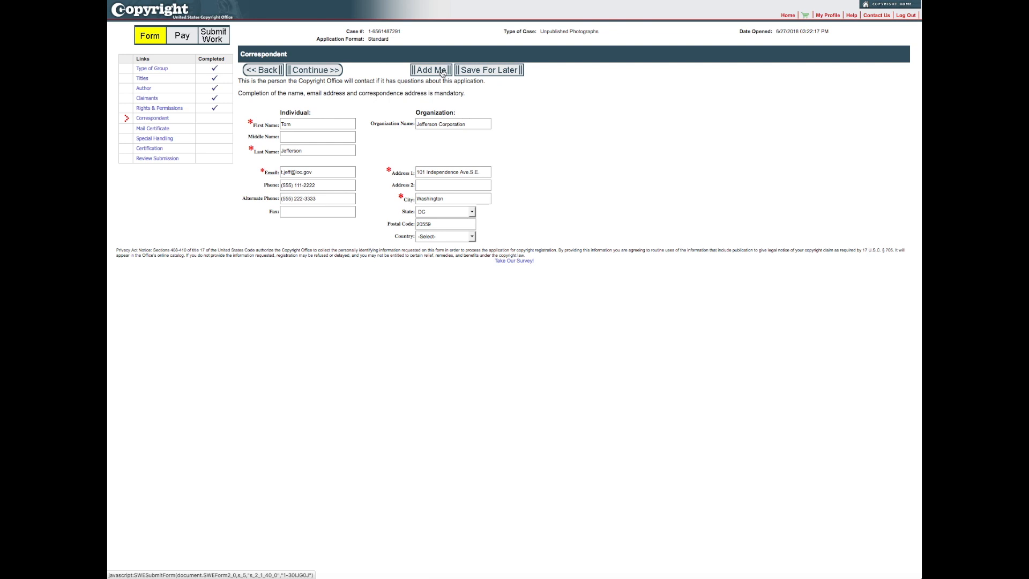
pyautogui.click(309, 71)
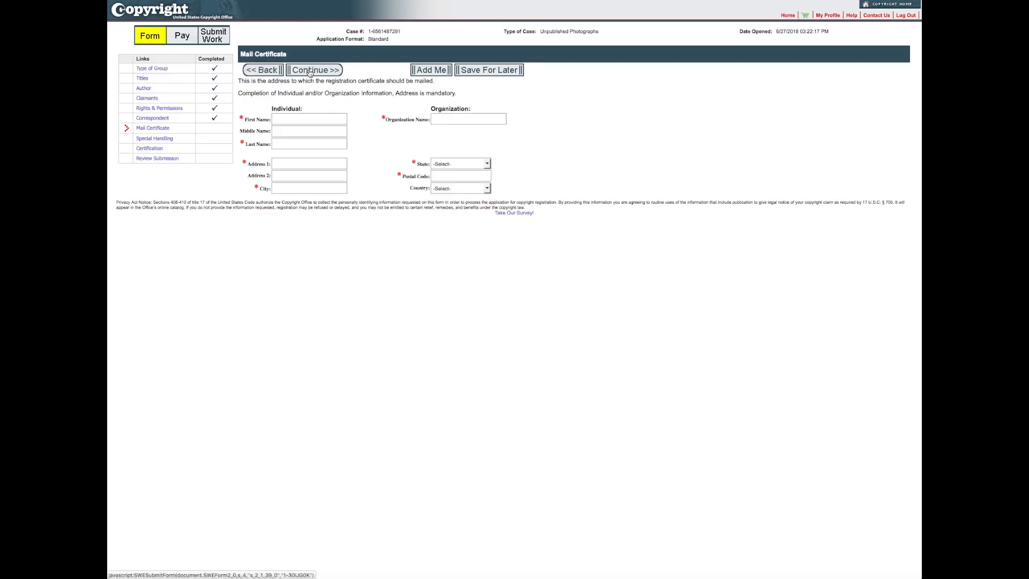
# - Autofill the certificate mailing address with the account holder's details and continue
pyautogui.click(429, 72)
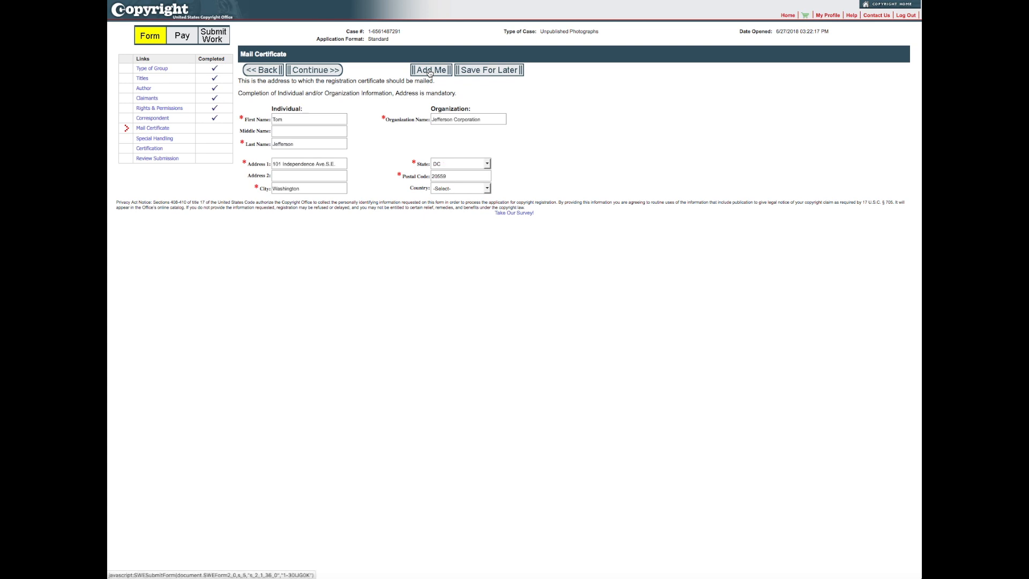
pyautogui.click(329, 73)
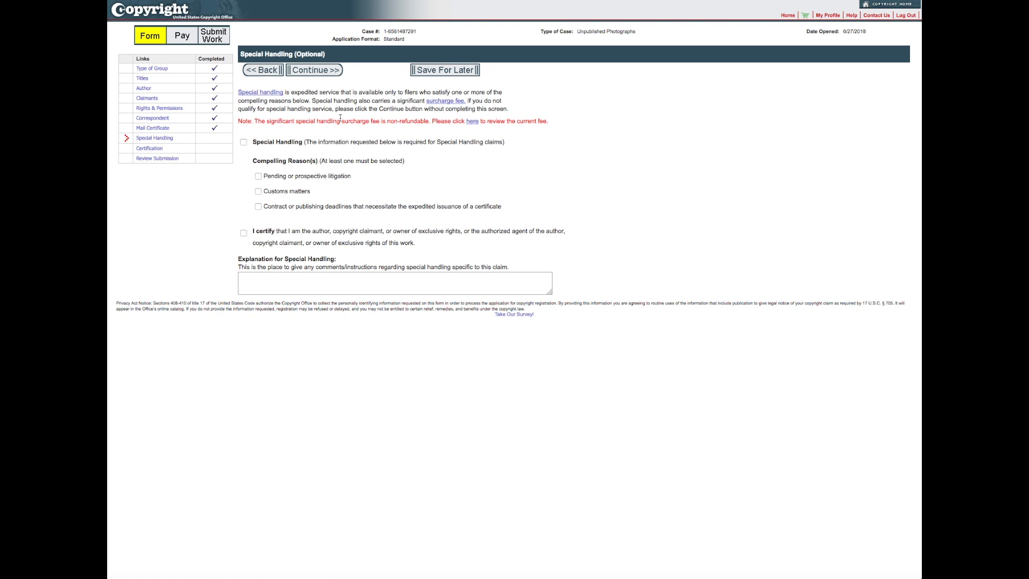
# - Skip Special Handling, tick the certification box and enter the certifier's full name
pyautogui.click(328, 73)
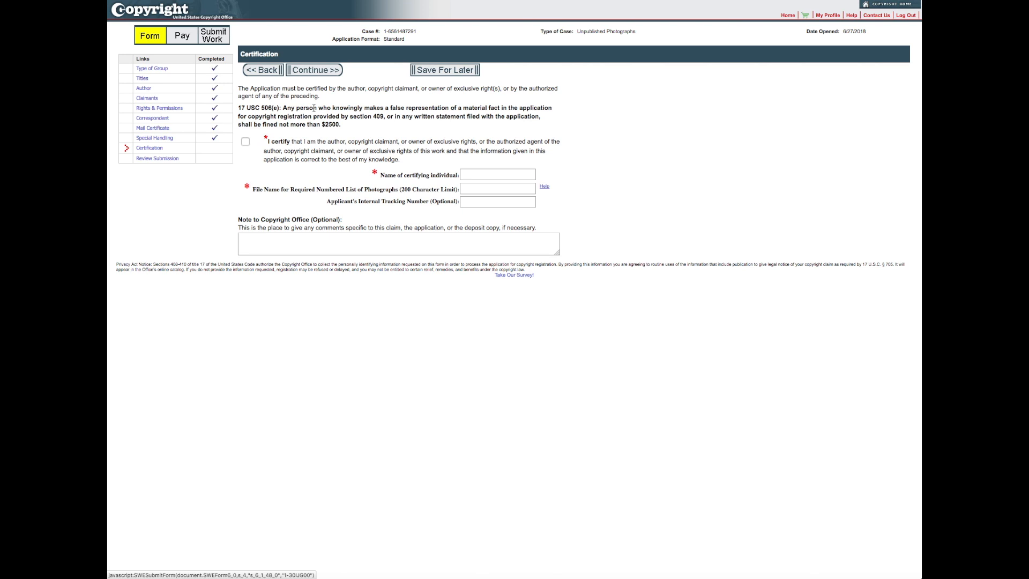
pyautogui.click(246, 142)
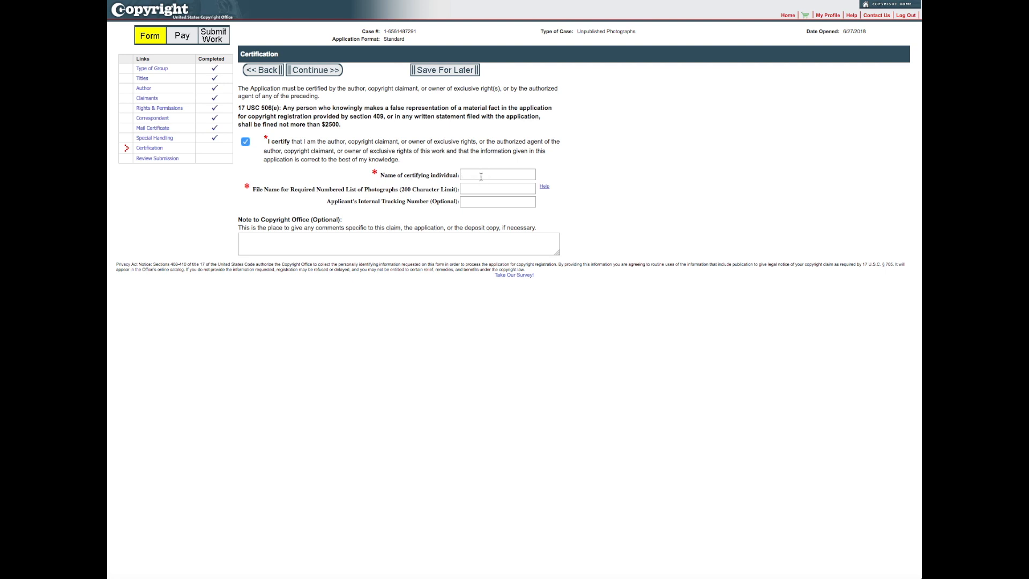
# - Enter the ABC Advertising Company photo list's file name and submit the certification
pyautogui.click(472, 191)
pyautogui.write('Photos taken for AB')
pyautogui.write('C Advertising Company Case Nu')
pyautogui.click(322, 70)
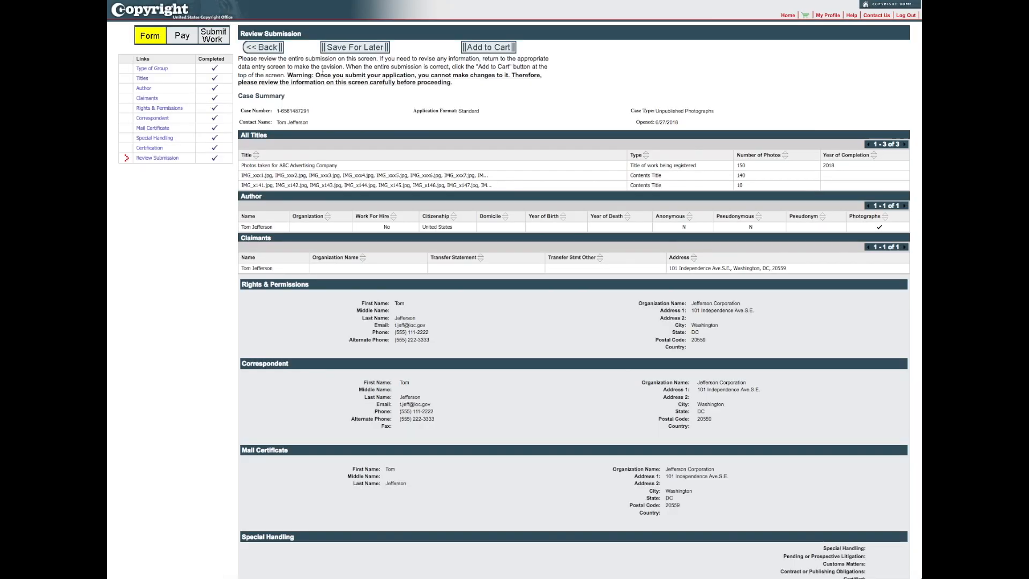
# - Scroll through the Review Submission summary to check the application details
pyautogui.scroll(-3, 738, 148)
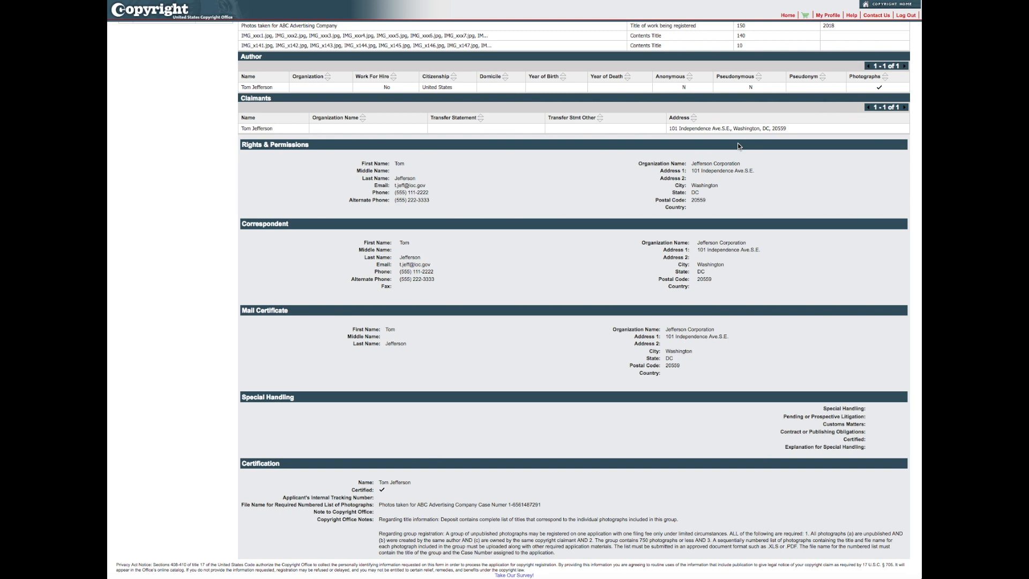
pyautogui.scroll(3, 737, 142)
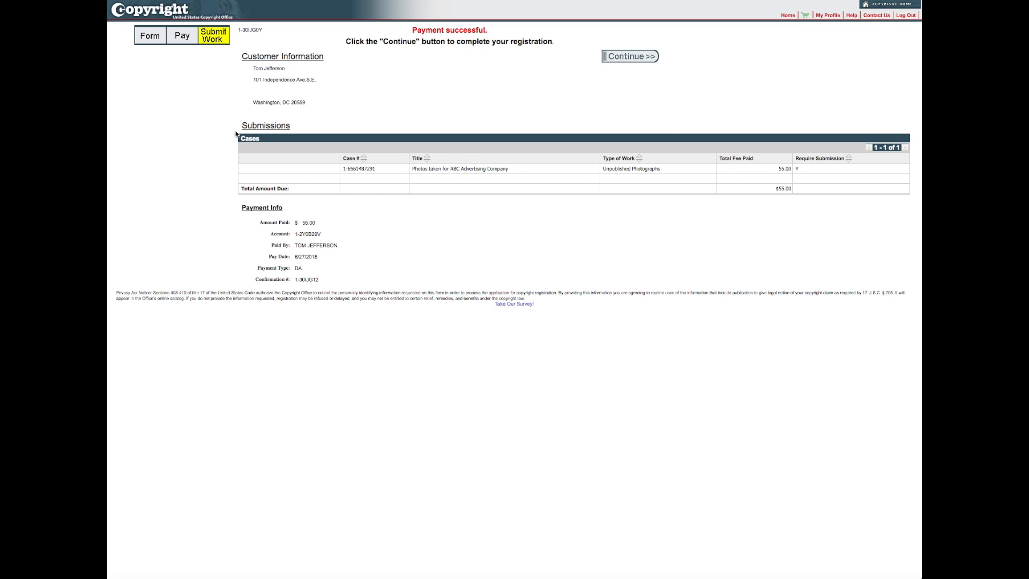
# - Proceed from the payment confirmation to Submit Work and browse for deposit files
pyautogui.click(631, 56)
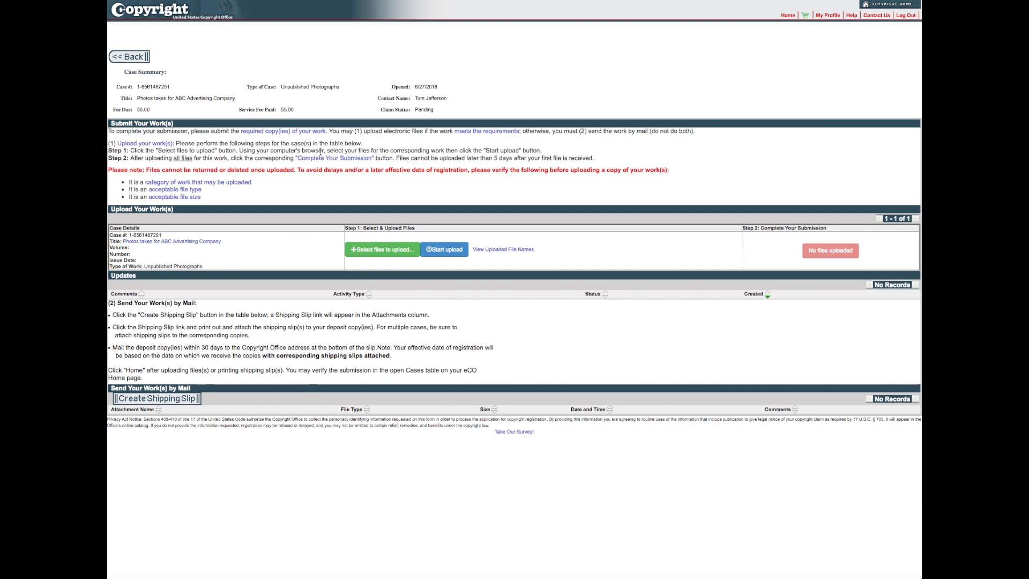
pyautogui.click(386, 252)
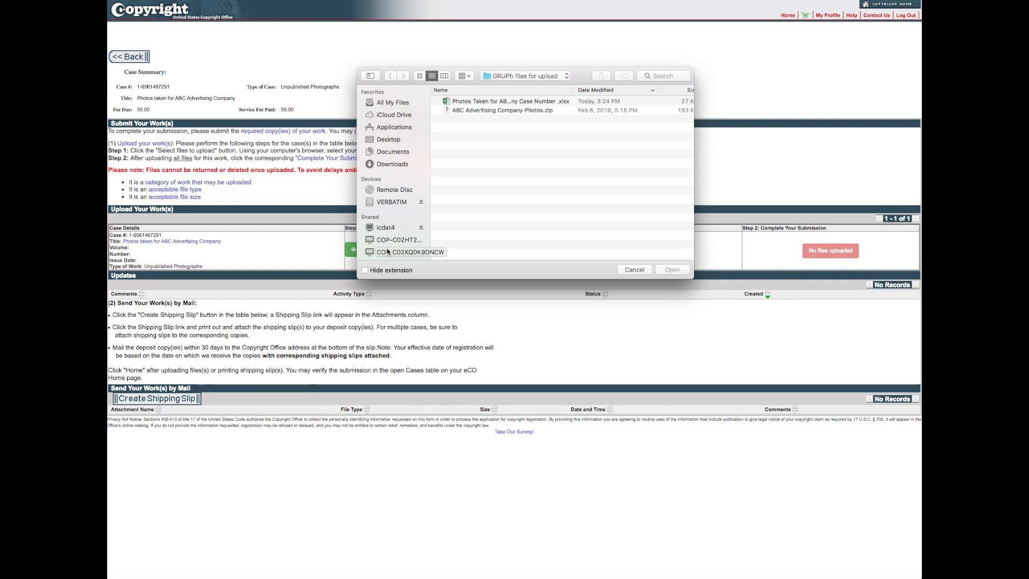
# - Upload ABC Advertising Company Photos.zip and the title-list .xlsx spreadsheet as deposit files
pyautogui.click(506, 111)
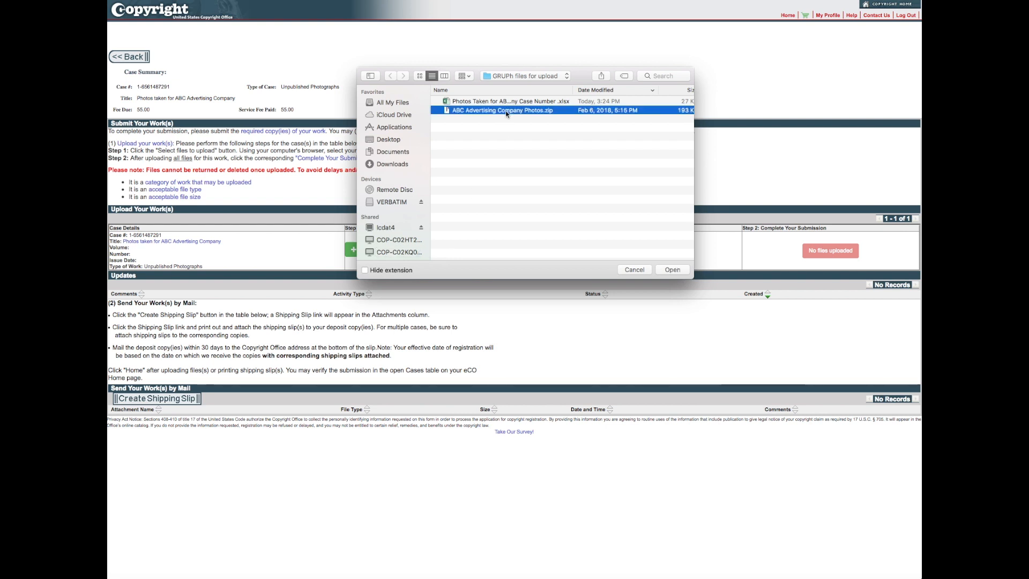
pyautogui.click(671, 270)
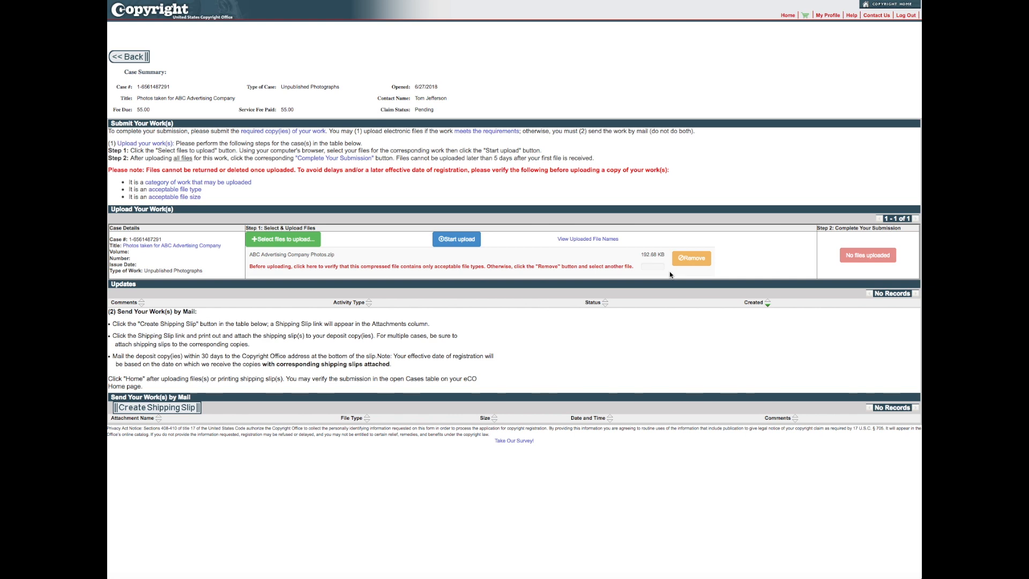
pyautogui.click(293, 239)
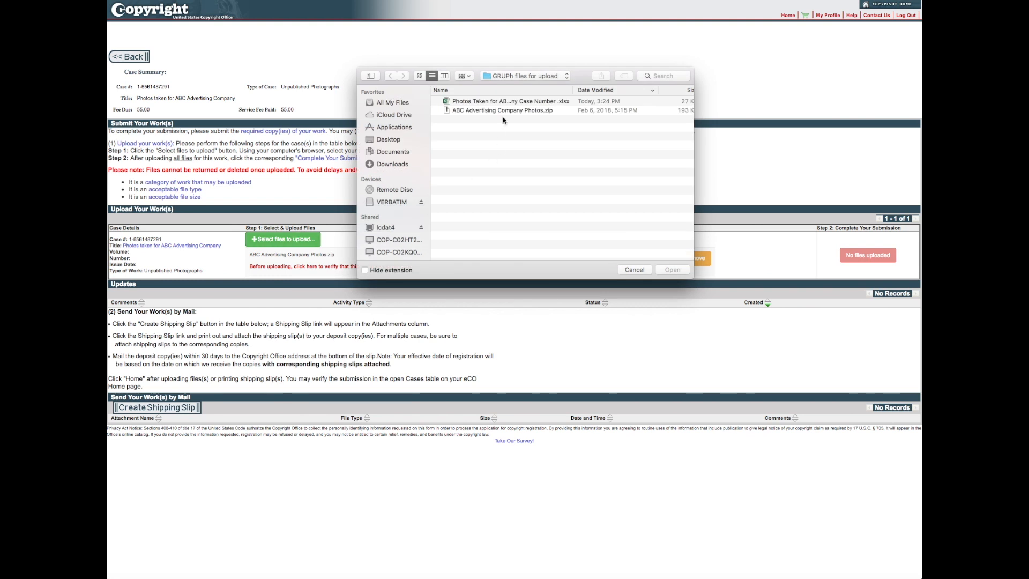
pyautogui.click(506, 102)
pyautogui.click(666, 269)
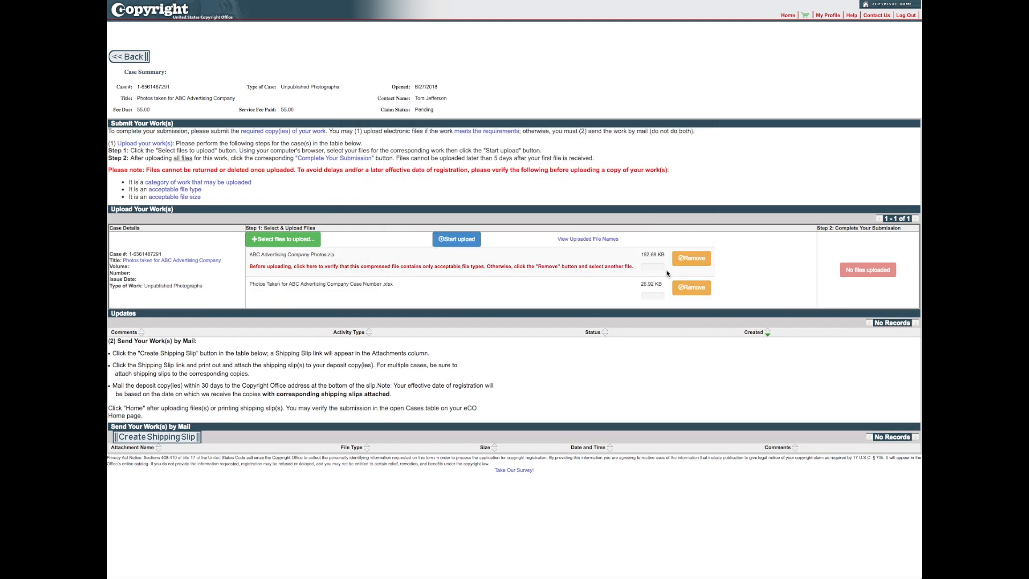
pyautogui.click(456, 239)
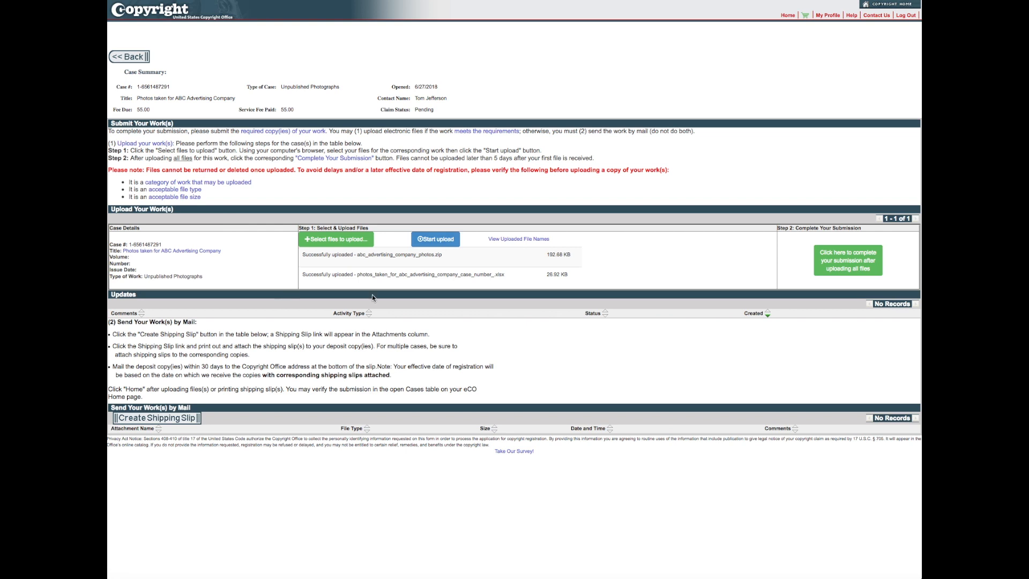
# - Complete the submission after uploading all files, leaving the claim Pending
pyautogui.click(844, 270)
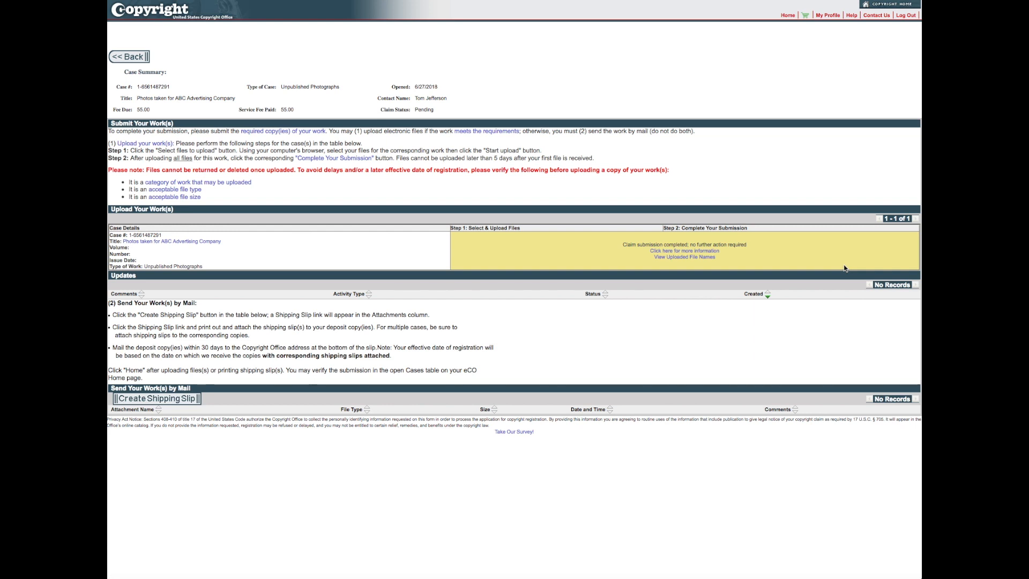
# - Create the deposit shipping slip PDF, view it in Preview, then close it
pyautogui.click(169, 400)
pyautogui.click(667, 225)
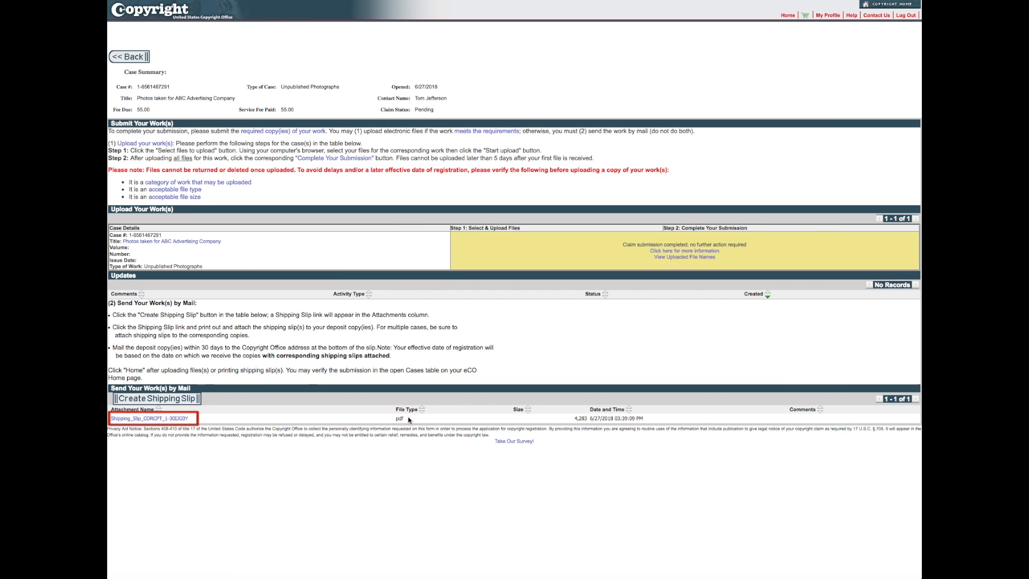
pyautogui.click(182, 419)
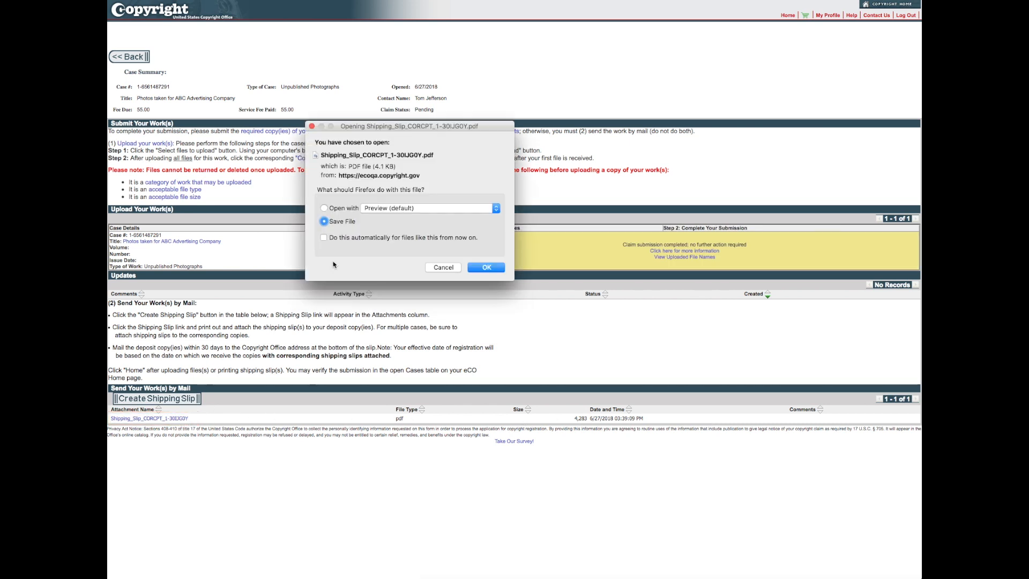
pyautogui.click(324, 208)
pyautogui.click(482, 268)
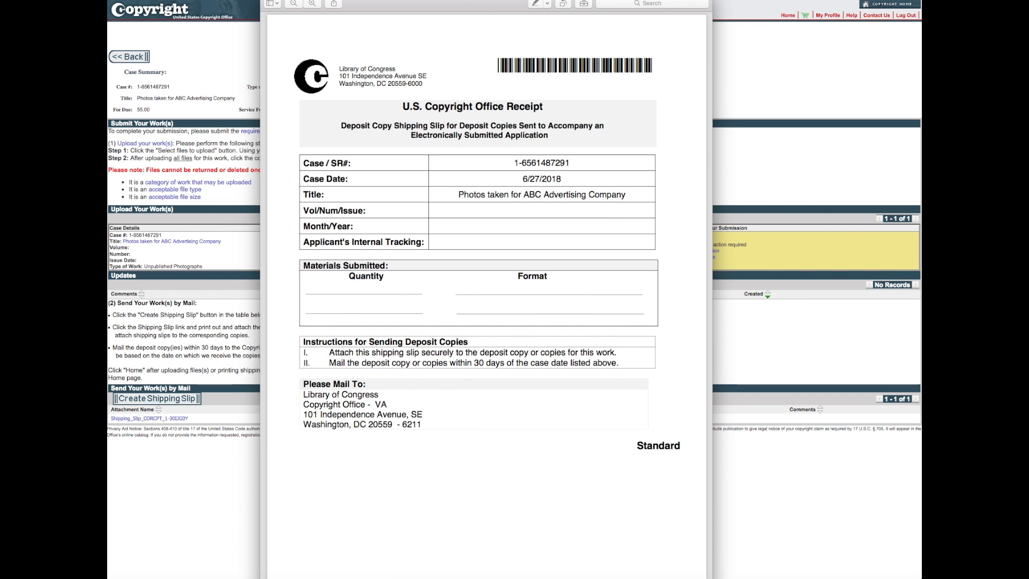
pyautogui.click(269, 0)
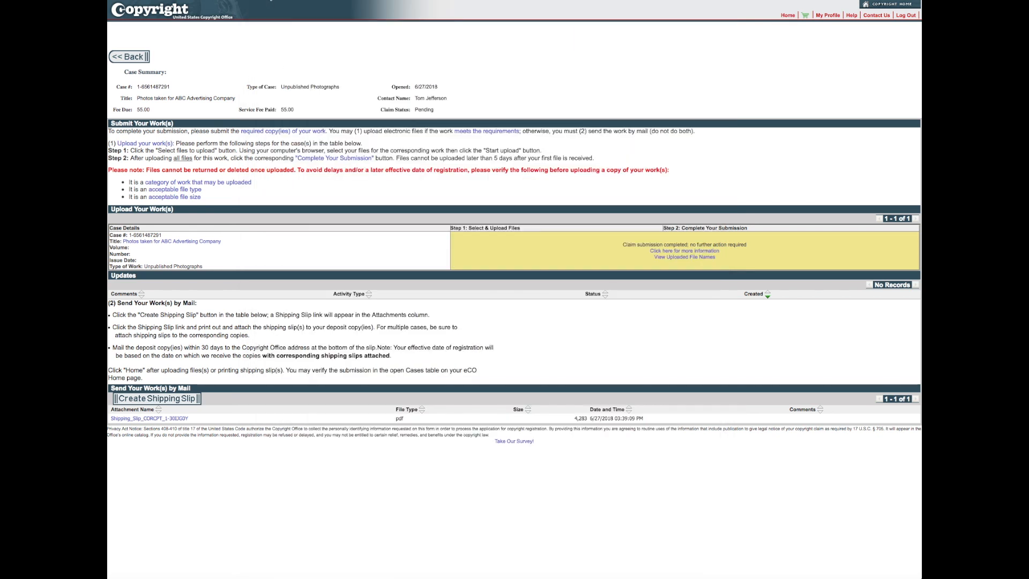